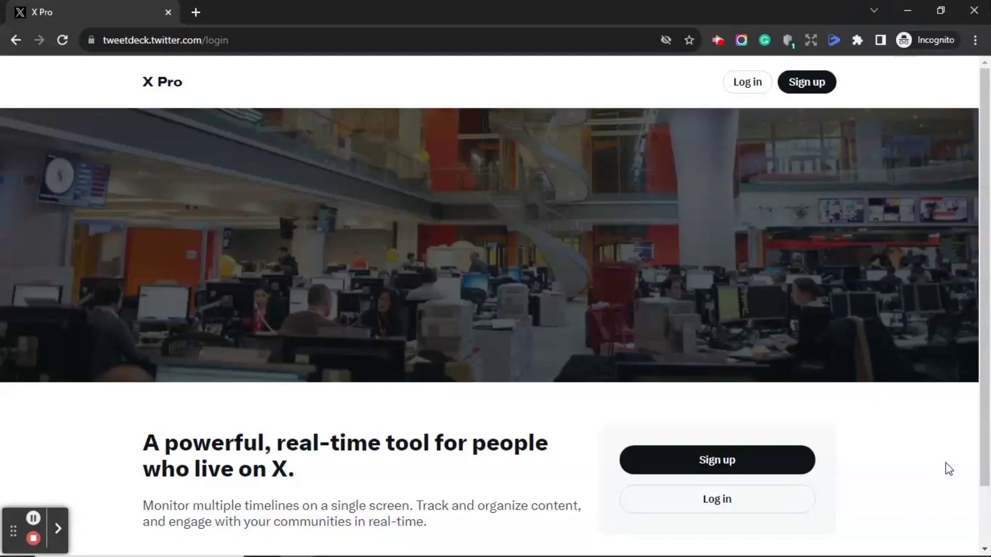
- Start logging in to X Pro from the tweetdeck.twitter.com login page
{"action": "key", "text": "ctrl+l"}
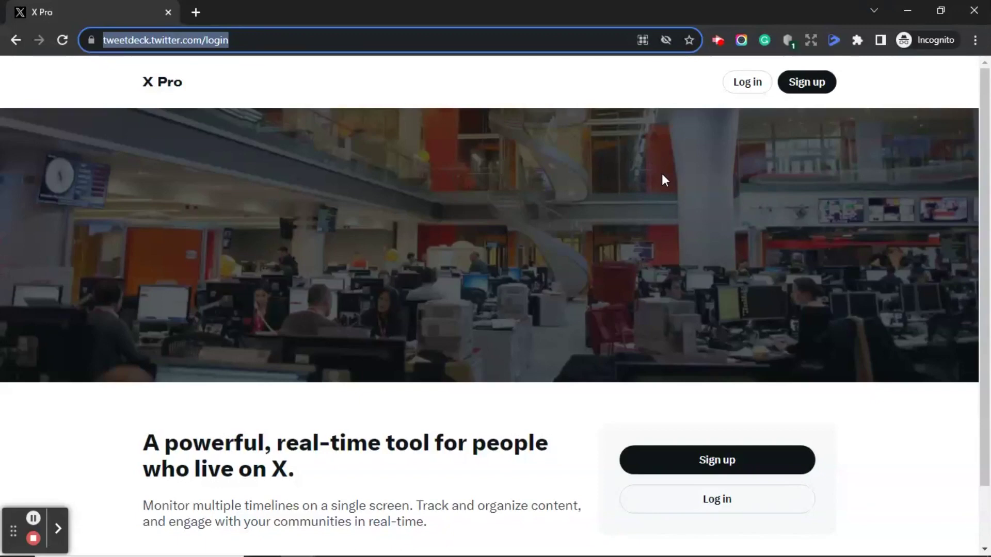
{"action": "left_click", "coordinate": [566, 263]}
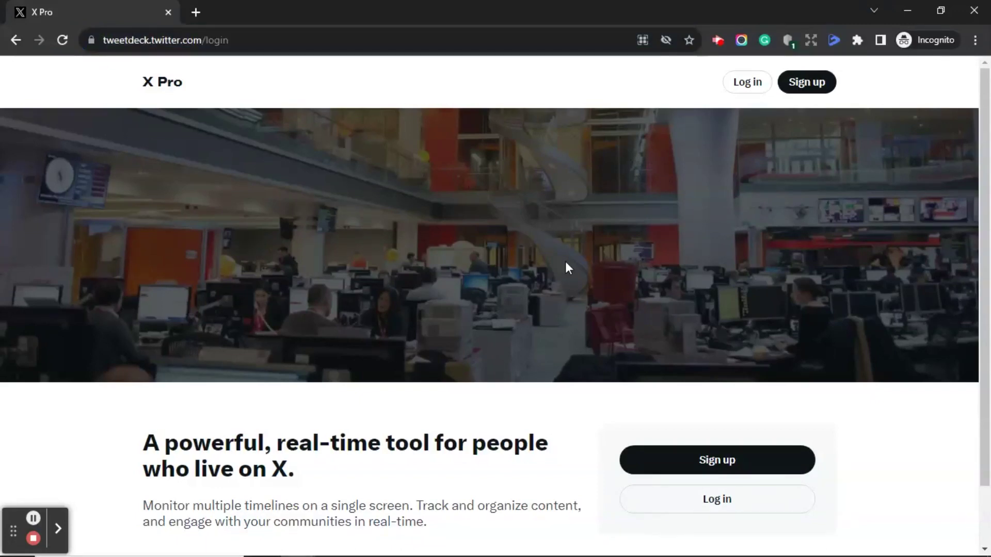
{"action": "left_click", "coordinate": [749, 85]}
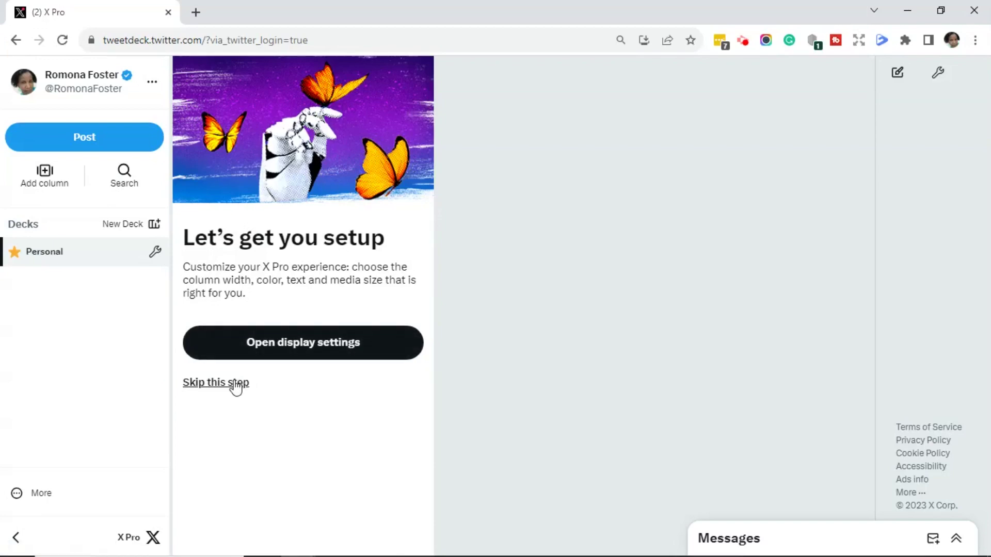
- Open the display settings, try the two larger visual scale levels, and set the scale to the middle level
{"action": "left_click", "coordinate": [320, 346]}
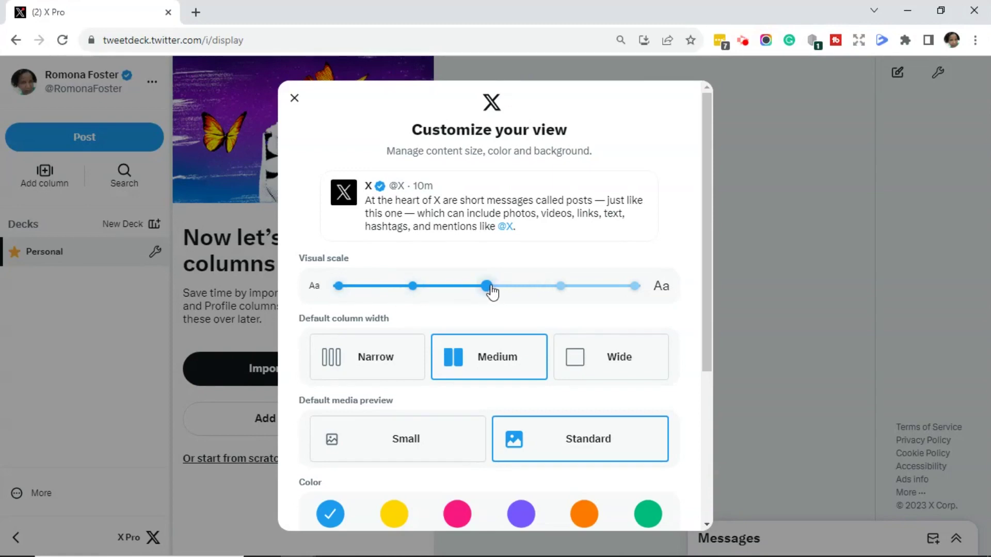
{"action": "left_click", "coordinate": [560, 288]}
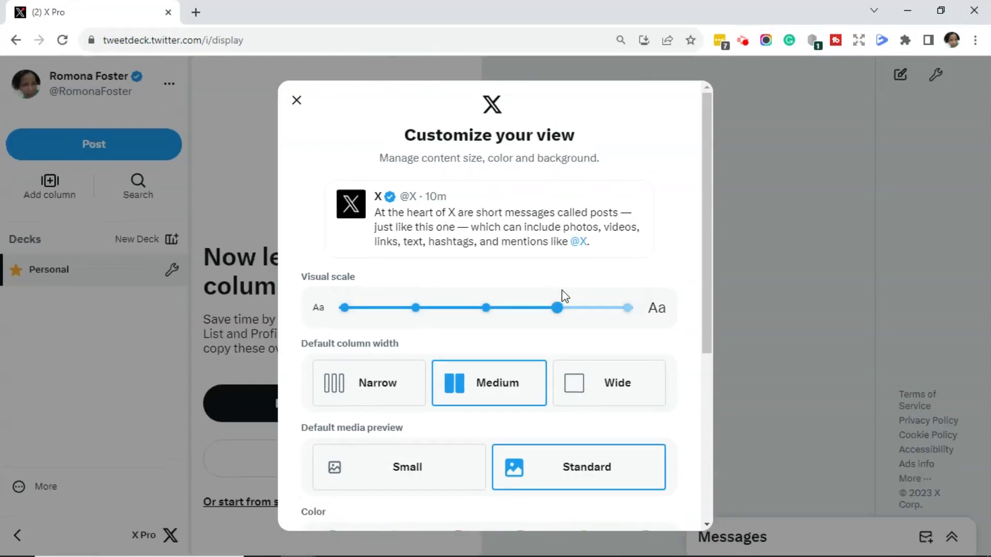
{"action": "left_click", "coordinate": [628, 308]}
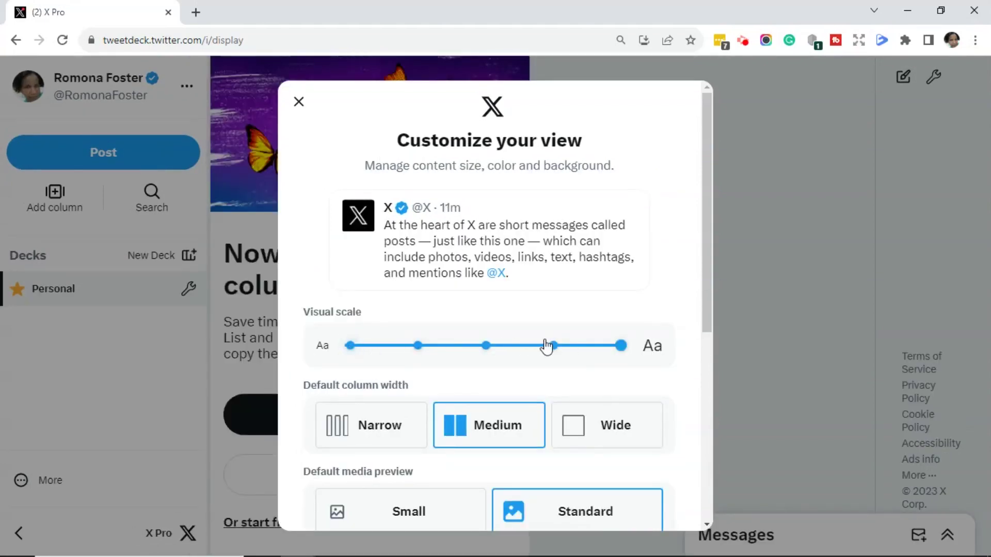
{"action": "left_click", "coordinate": [485, 345]}
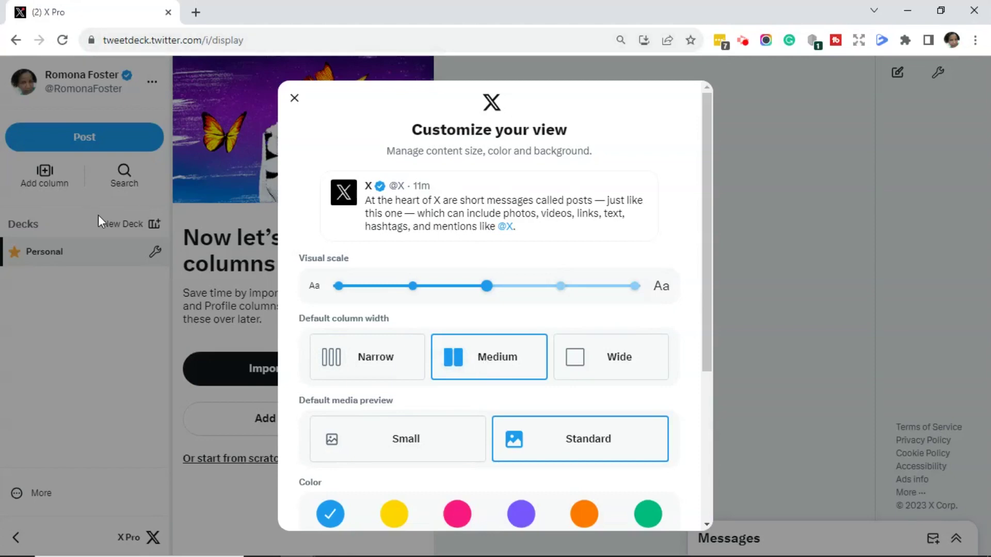
- Try the Narrow and Wide default column widths, and return the setting to Medium
{"action": "left_click", "coordinate": [384, 362]}
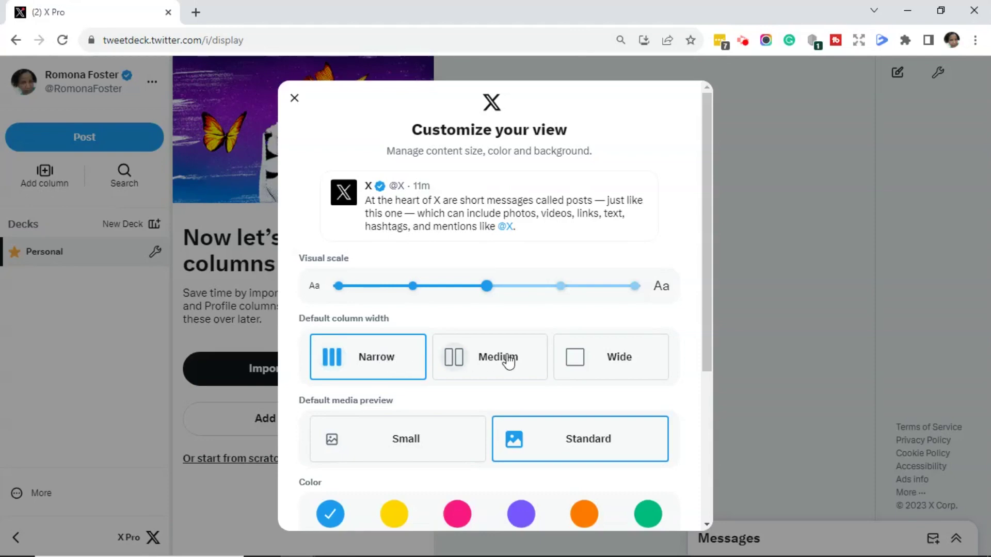
{"action": "left_click", "coordinate": [598, 367]}
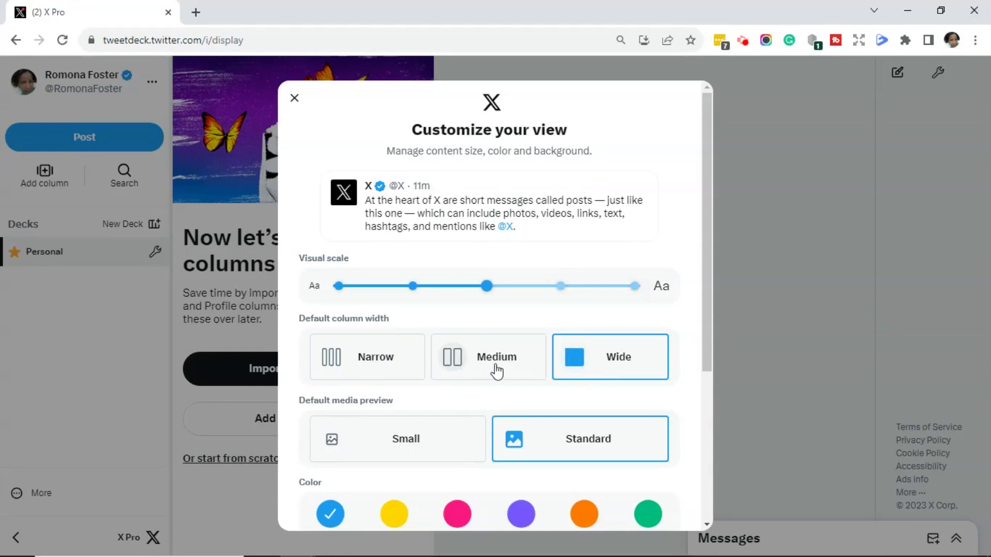
{"action": "left_click", "coordinate": [495, 367]}
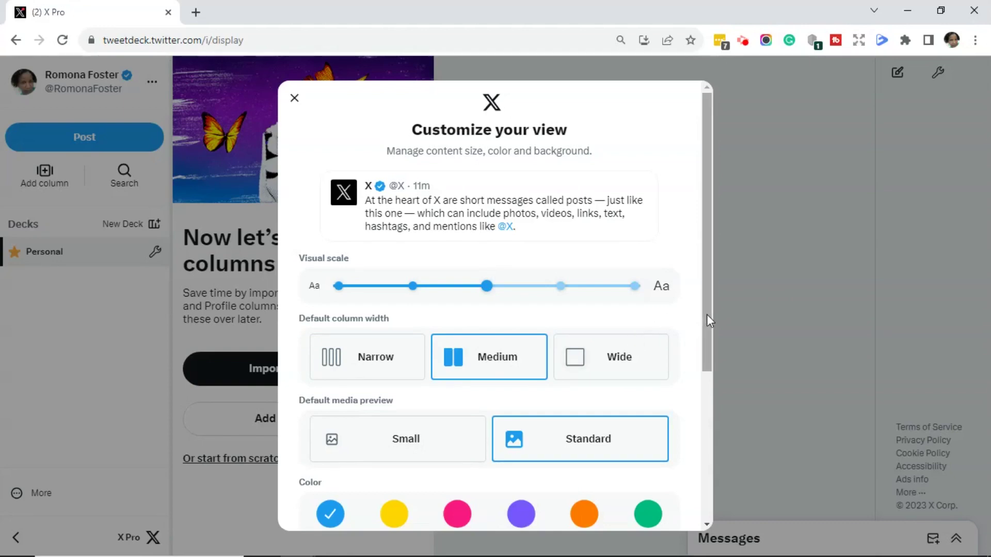
- Try the Dim and Lights out backgrounds, and return the background to Default
{"action": "left_click_drag", "start_coordinate": [708, 314], "coordinate": [703, 476]}
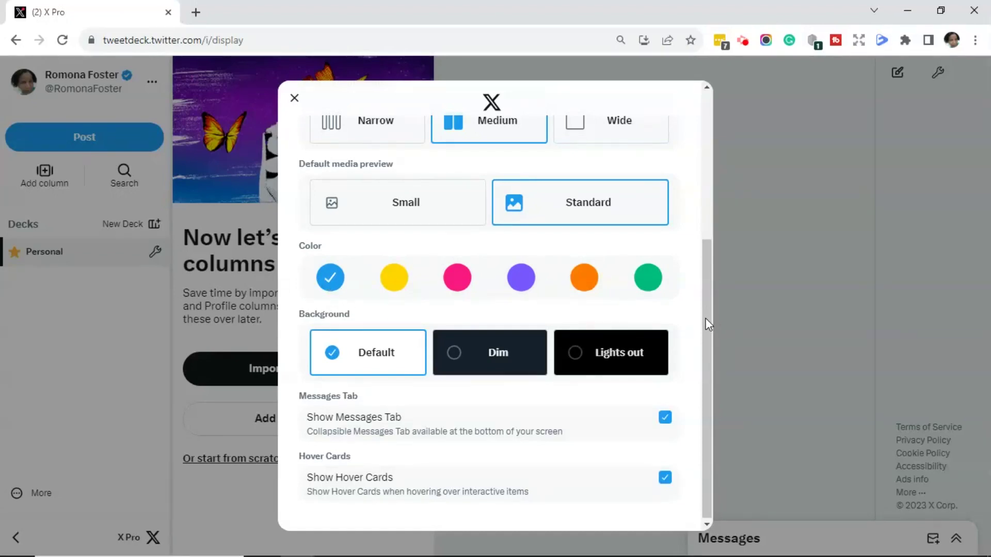
{"action": "left_click", "coordinate": [455, 356]}
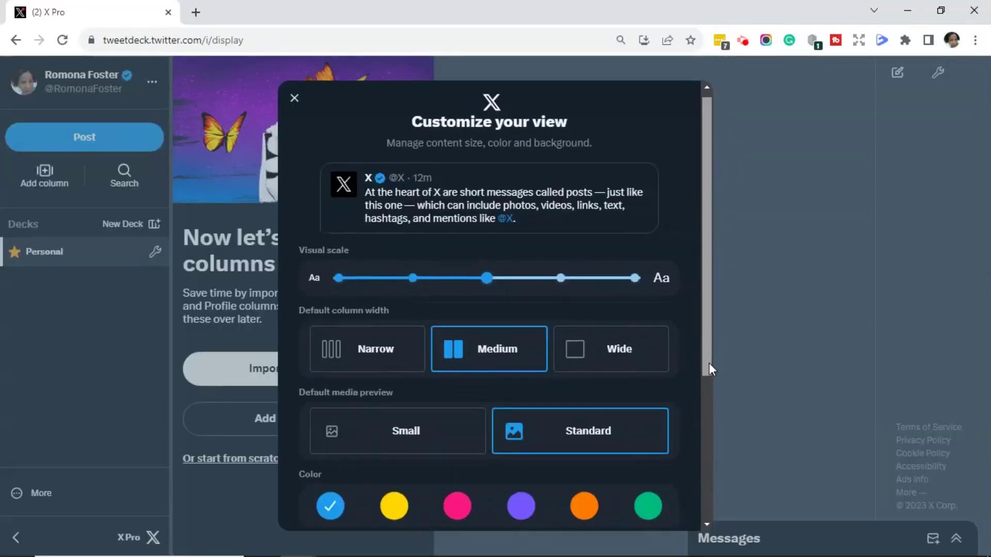
{"action": "left_click_drag", "start_coordinate": [709, 363], "coordinate": [710, 500]}
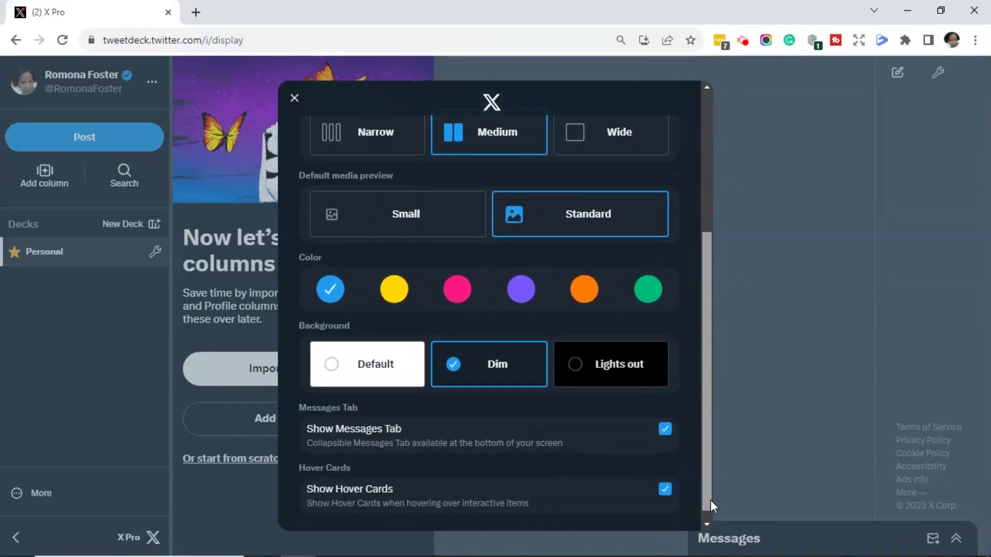
{"action": "left_click", "coordinate": [616, 361]}
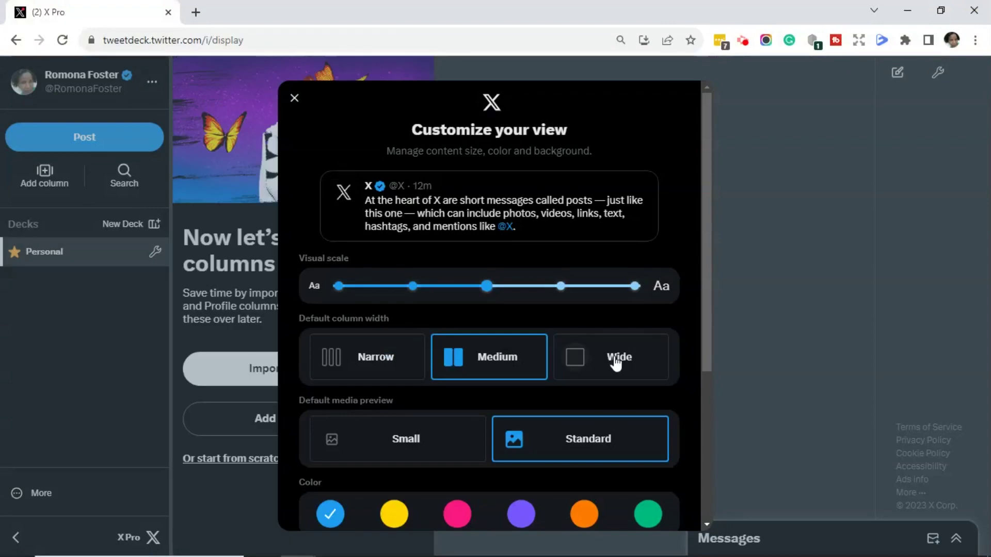
{"action": "left_click_drag", "start_coordinate": [707, 330], "coordinate": [708, 478]}
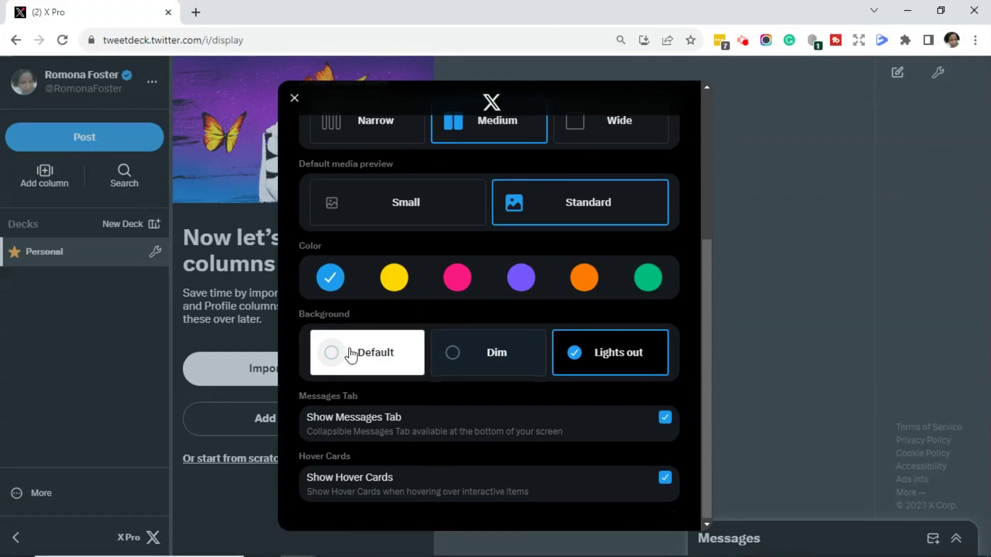
{"action": "left_click", "coordinate": [351, 355]}
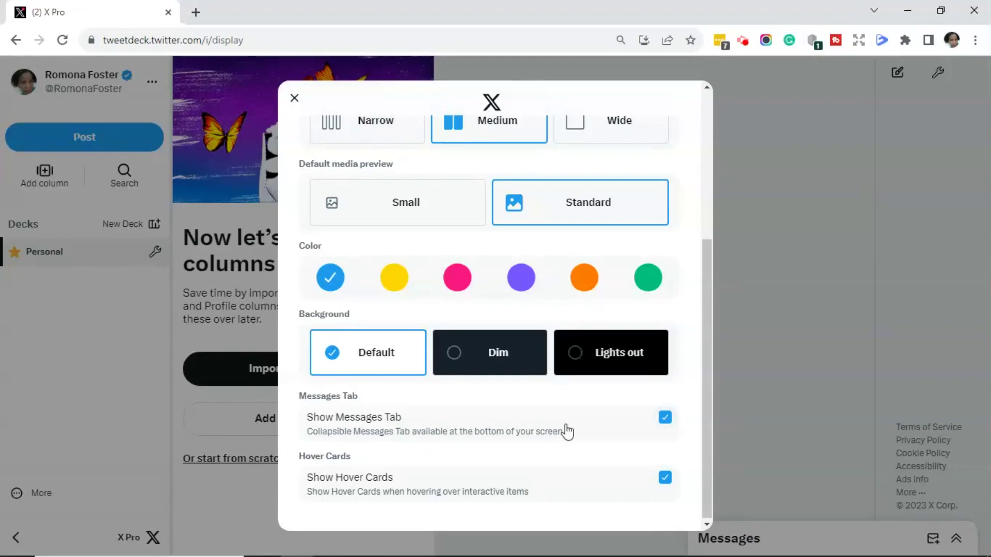
- Turn the Messages Tab option off and on again, and close the display settings
{"action": "left_click", "coordinate": [665, 419]}
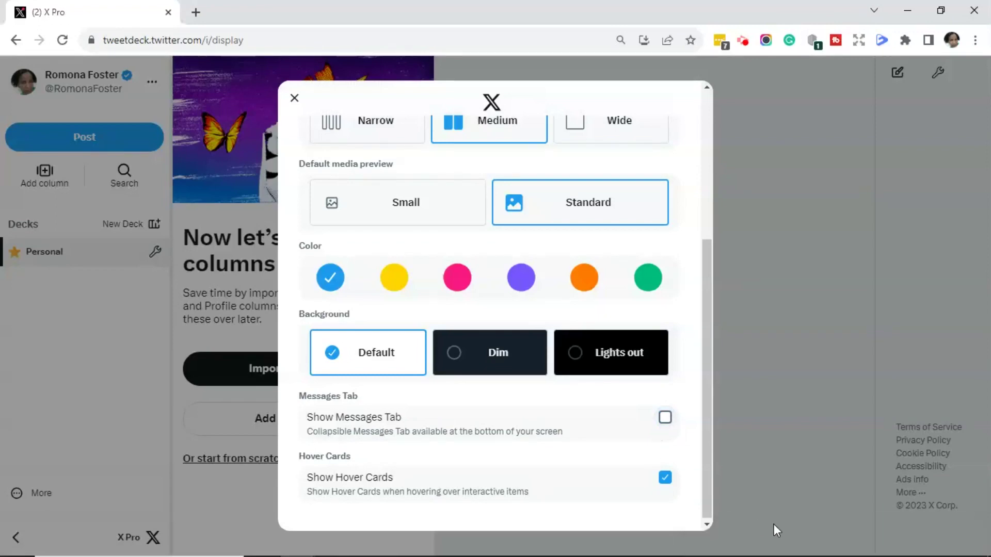
{"action": "left_click", "coordinate": [665, 417]}
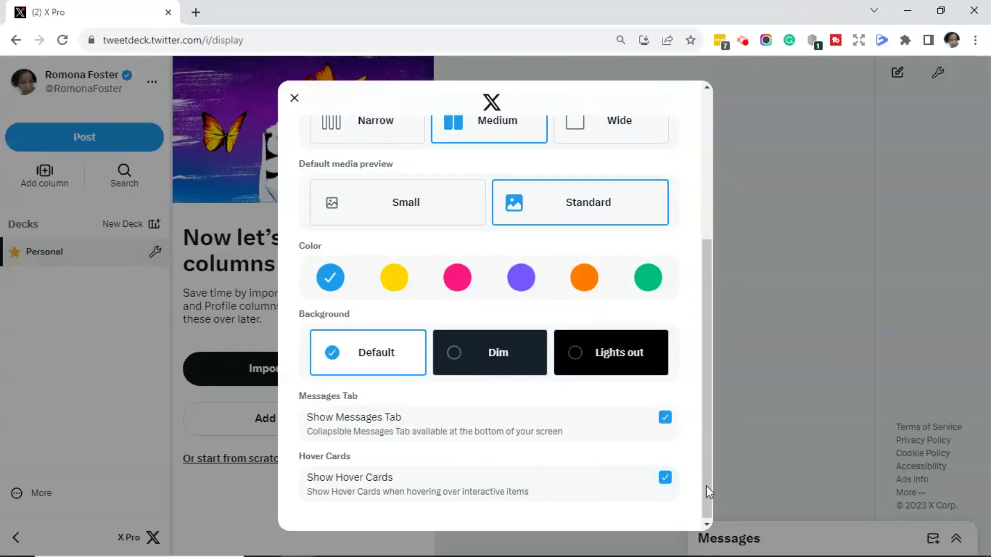
{"action": "scroll", "coordinate": [674, 360], "scroll_direction": "up", "scroll_amount": 5}
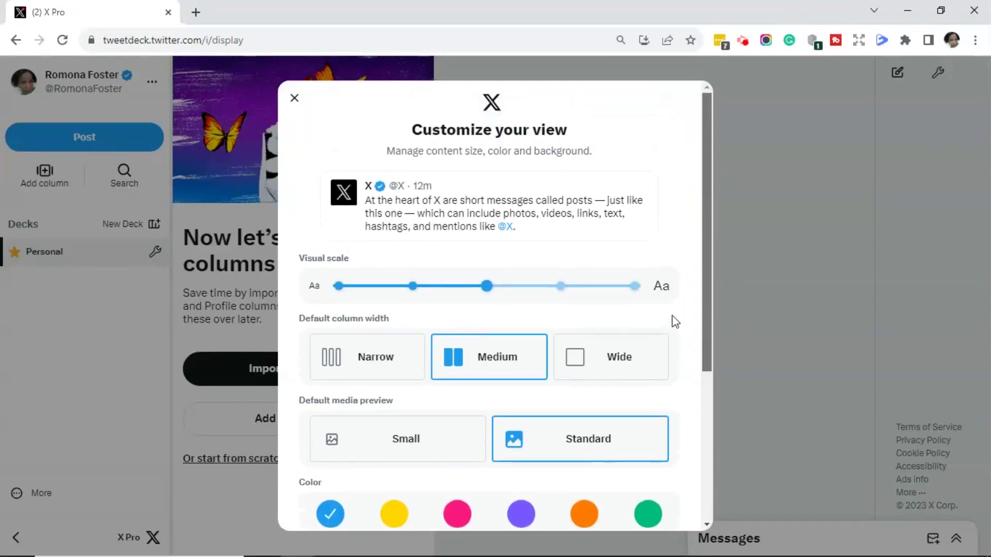
{"action": "left_click", "coordinate": [294, 99]}
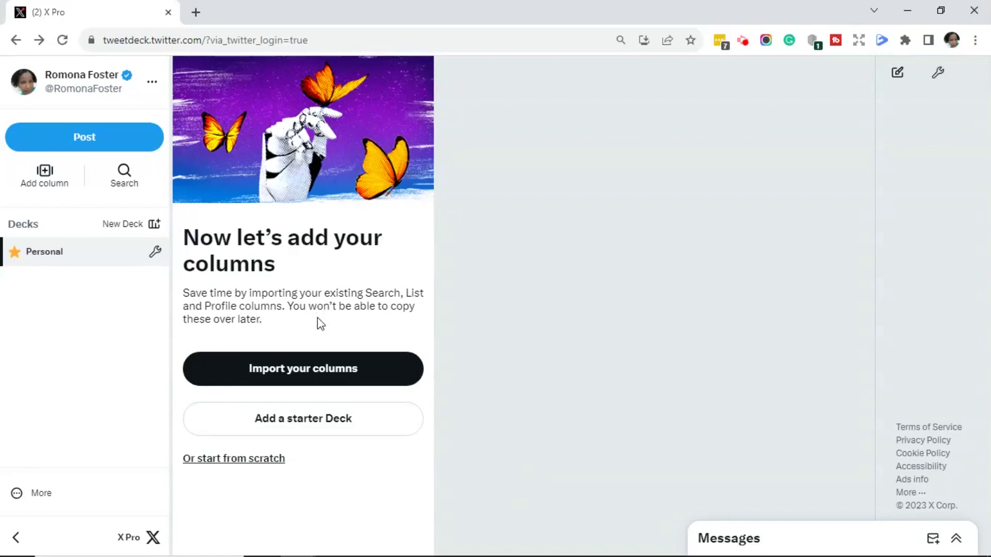
- Try to import the existing columns, and add a starter Deck instead
{"action": "left_click", "coordinate": [326, 371]}
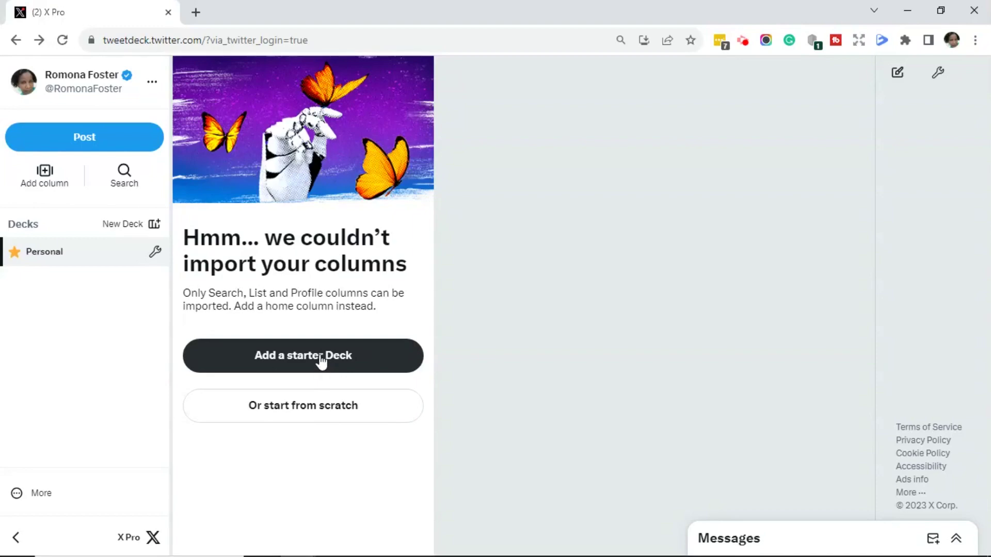
{"action": "left_click", "coordinate": [321, 362]}
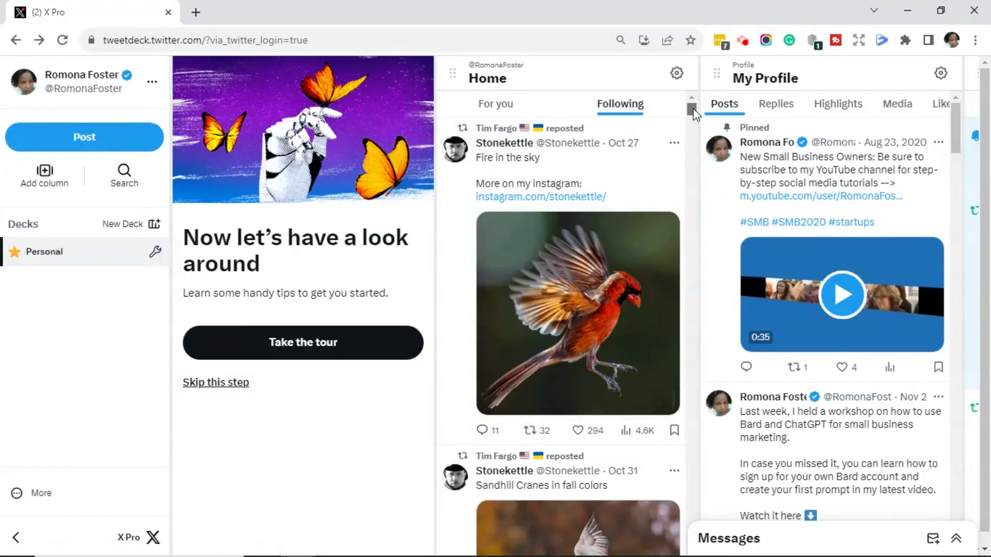
- Browse the Home column's Following feed, switch it to For you, and look through the My Profile column's sections
{"action": "scroll", "coordinate": [694, 112], "scroll_direction": "down", "scroll_amount": 15}
{"action": "scroll", "coordinate": [695, 115], "scroll_direction": "up", "scroll_amount": 15}
{"action": "left_click", "coordinate": [641, 107]}
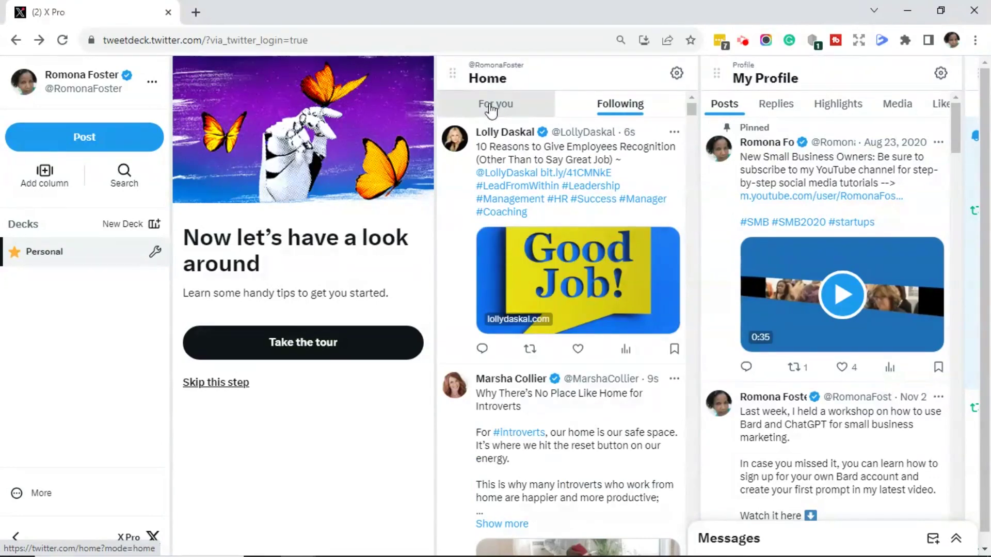
{"action": "left_click", "coordinate": [491, 105]}
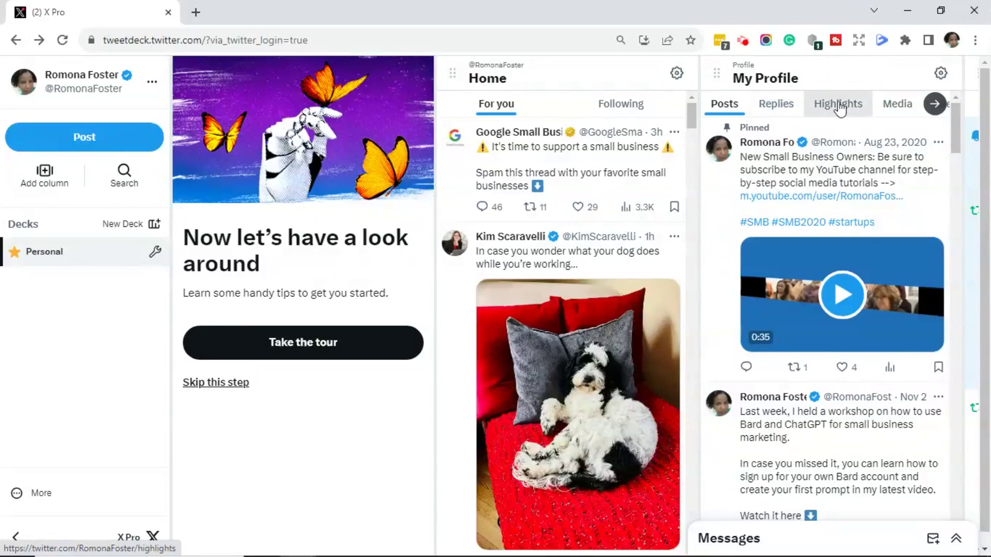
{"action": "left_click", "coordinate": [935, 105]}
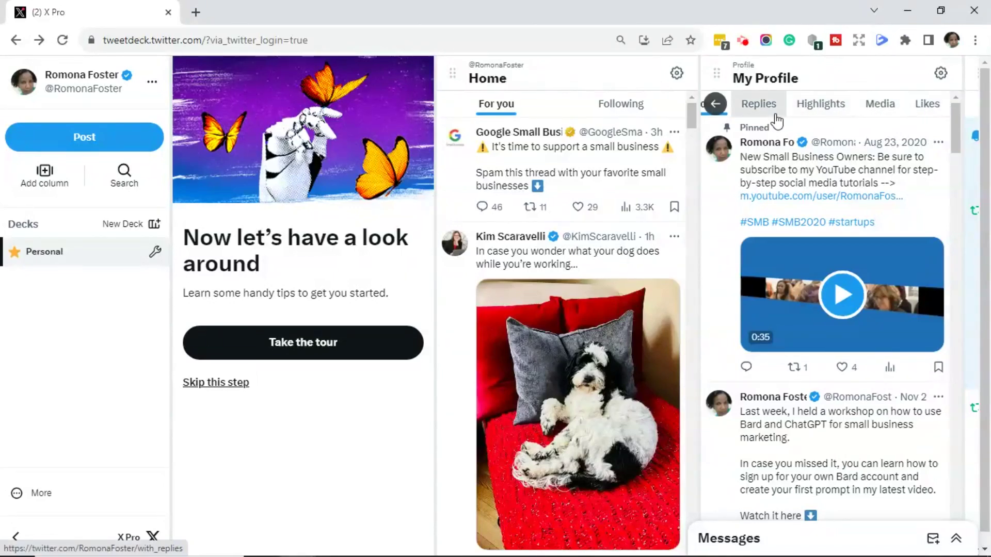
{"action": "left_click", "coordinate": [715, 106]}
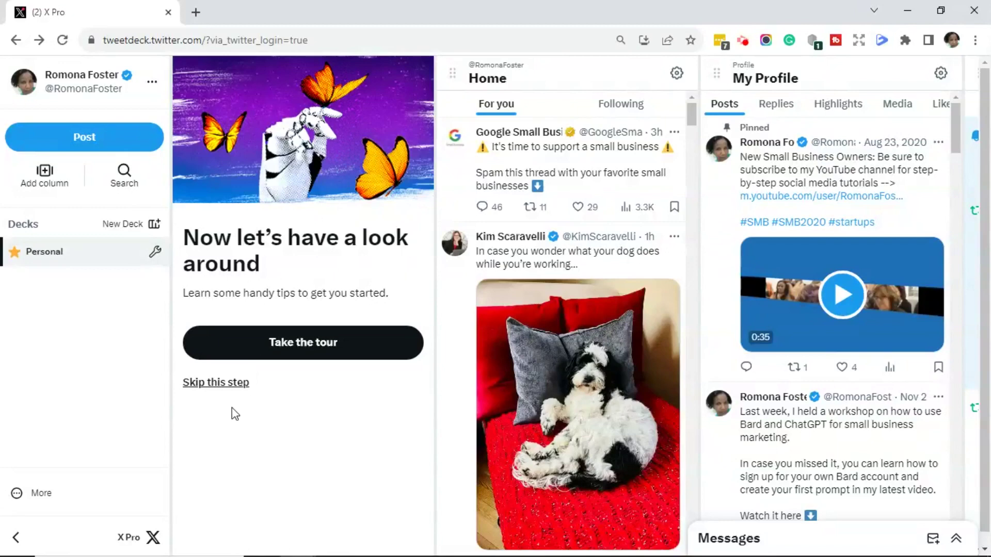
- Take the introductory tour through columns, Decks, moving and customizing columns, and settings, and finish it
{"action": "left_click", "coordinate": [327, 348]}
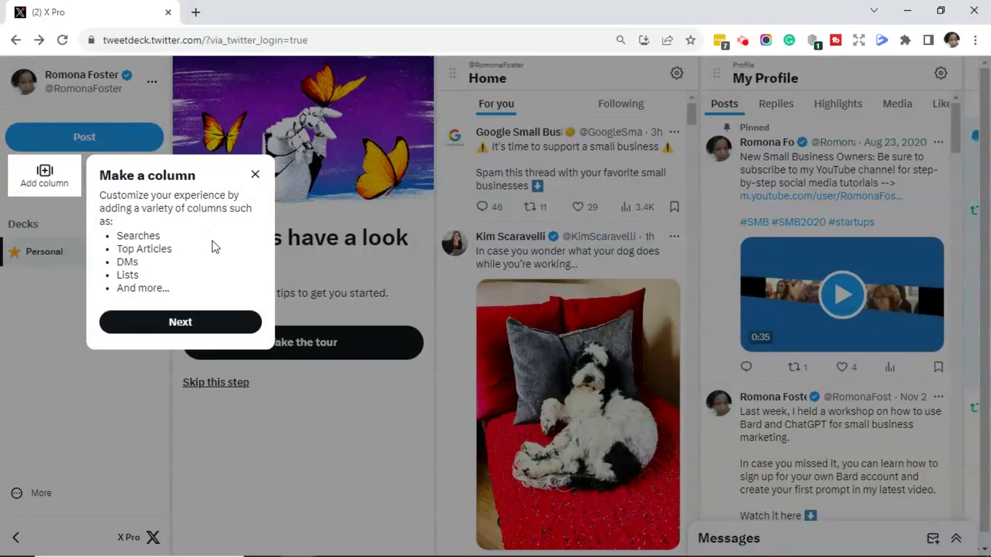
{"action": "left_click", "coordinate": [188, 325]}
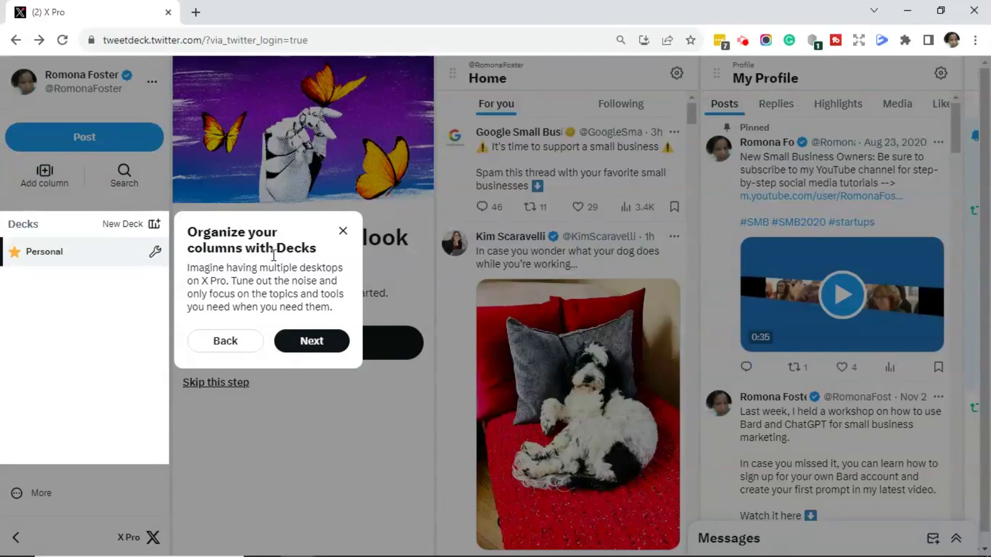
{"action": "left_click", "coordinate": [317, 345]}
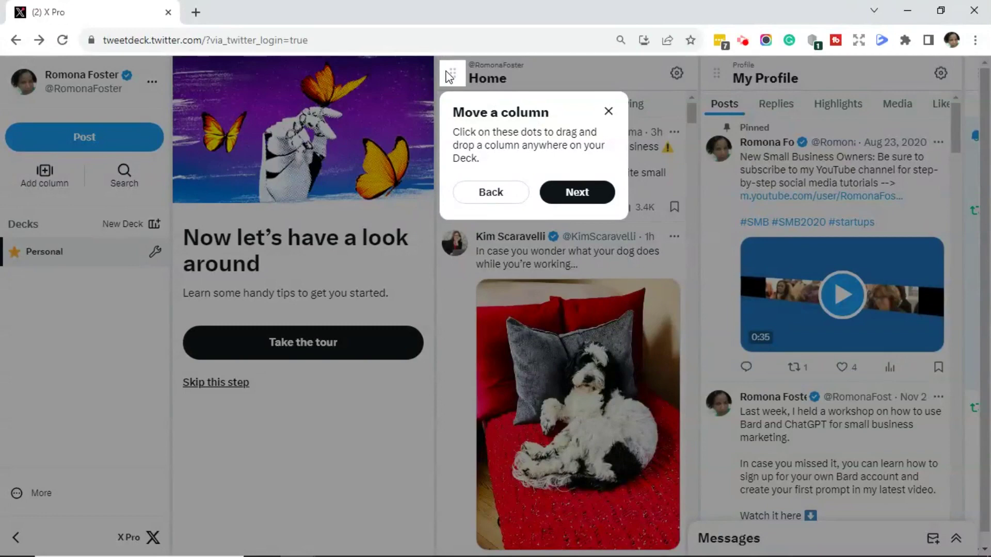
{"action": "left_click", "coordinate": [582, 194]}
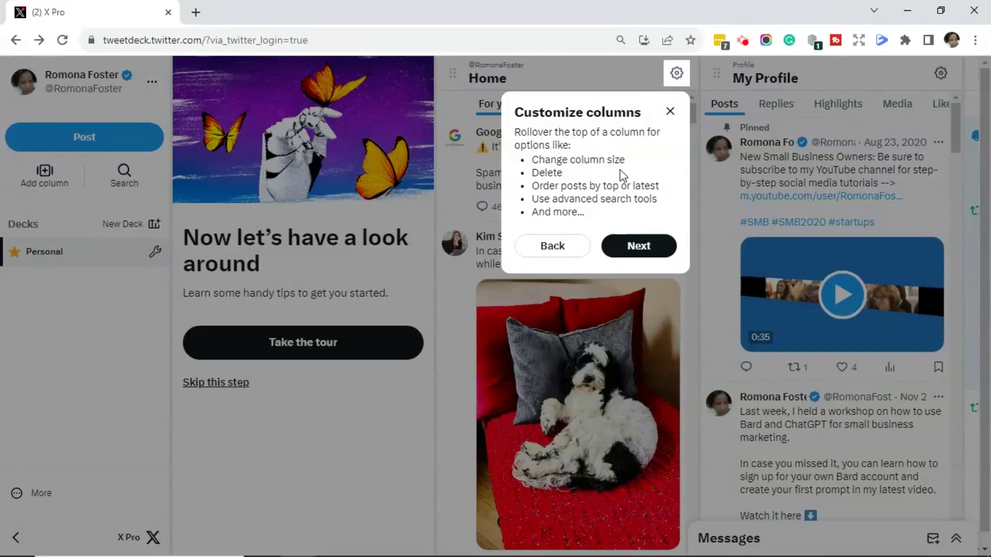
{"action": "left_click", "coordinate": [639, 253]}
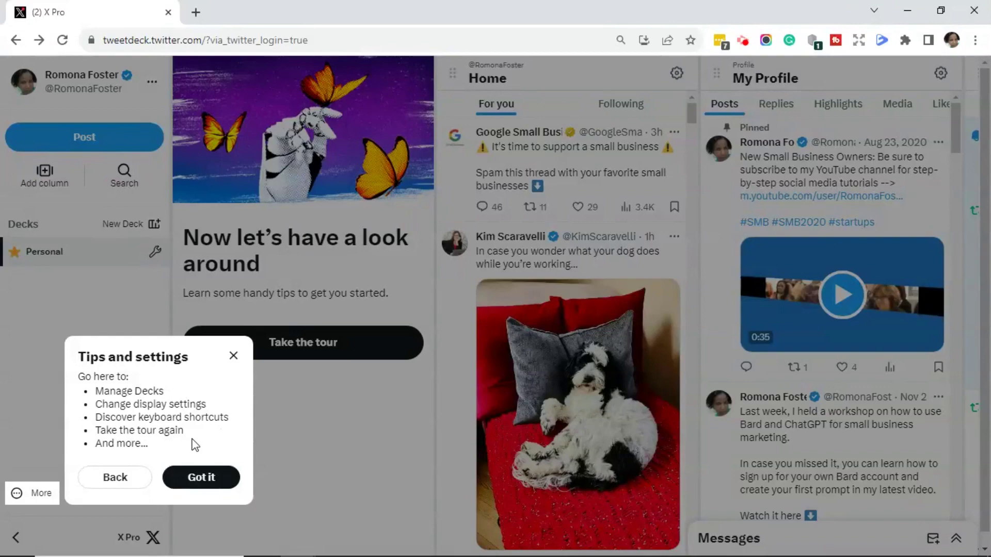
{"action": "left_click", "coordinate": [212, 485]}
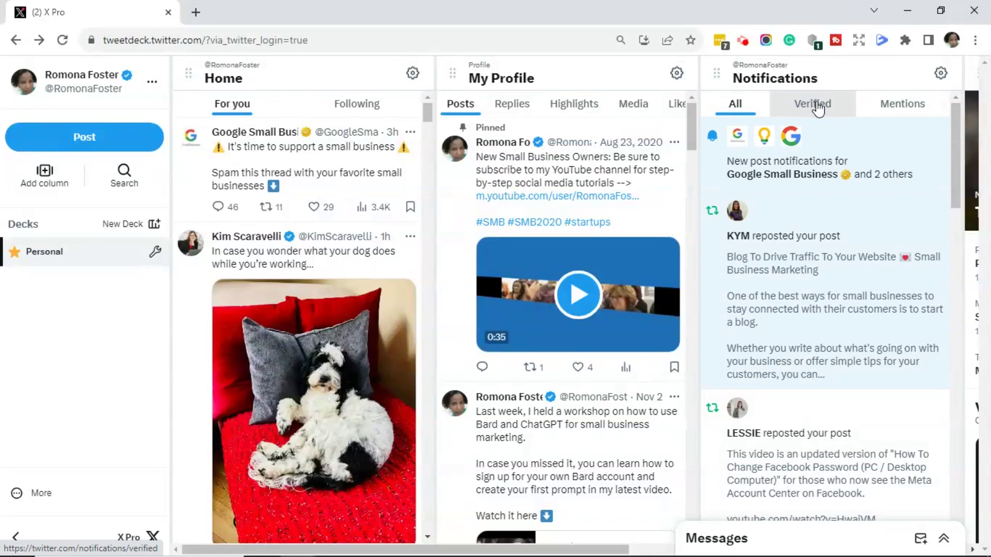
- Look through the Verified and Mentions views of the Notifications column, and return to All
{"action": "left_click", "coordinate": [817, 108]}
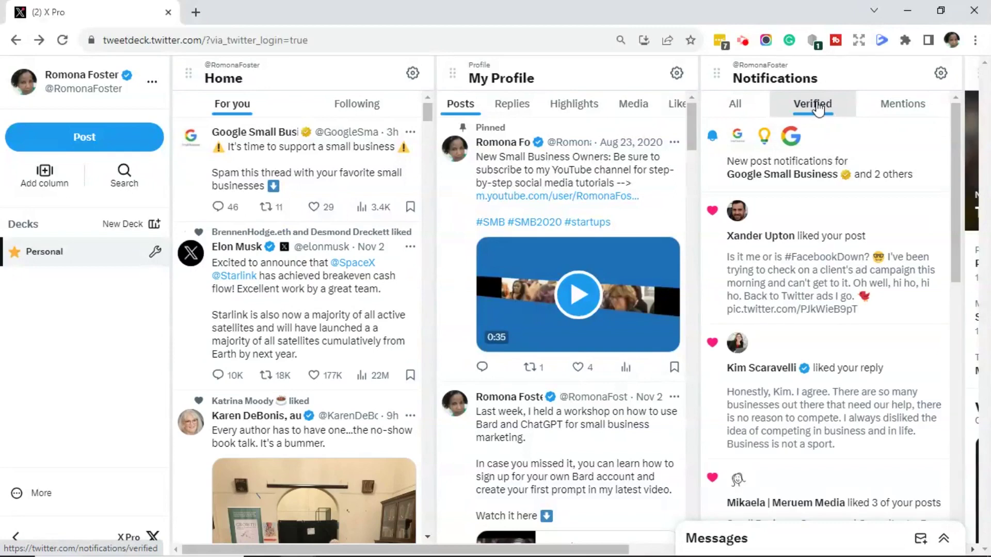
{"action": "left_click", "coordinate": [900, 109]}
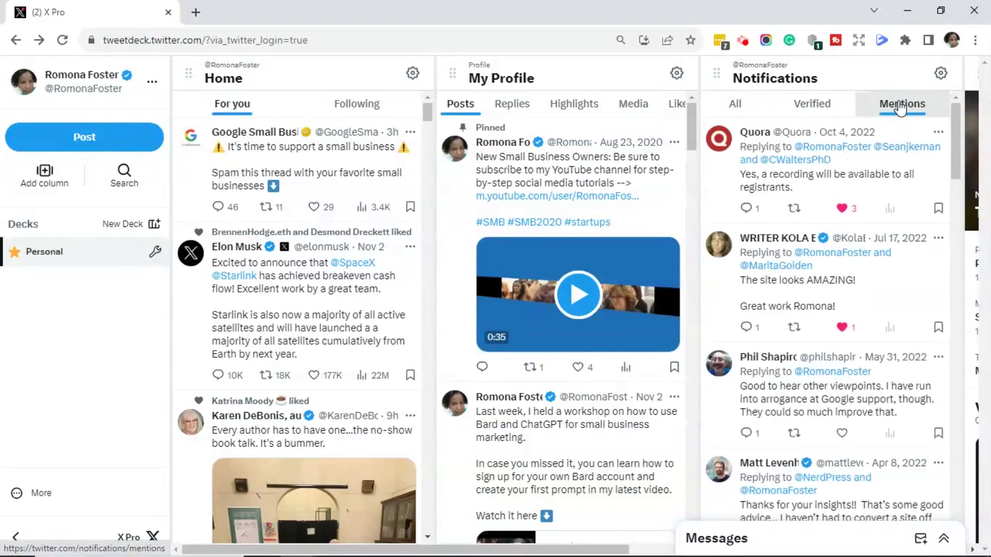
{"action": "left_click", "coordinate": [735, 105]}
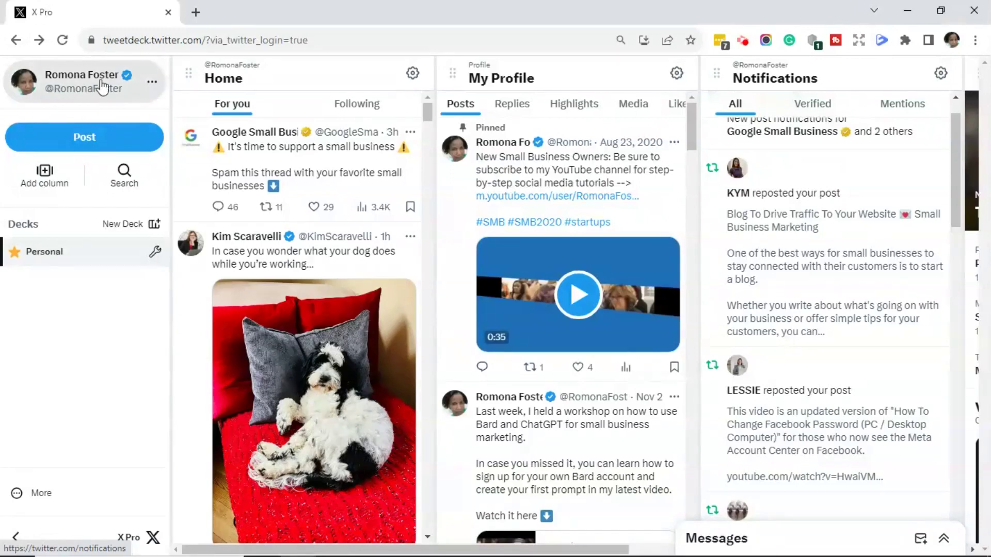
- Open the sign-in form for adding an existing account, look it over, and close it
{"action": "left_click", "coordinate": [152, 85]}
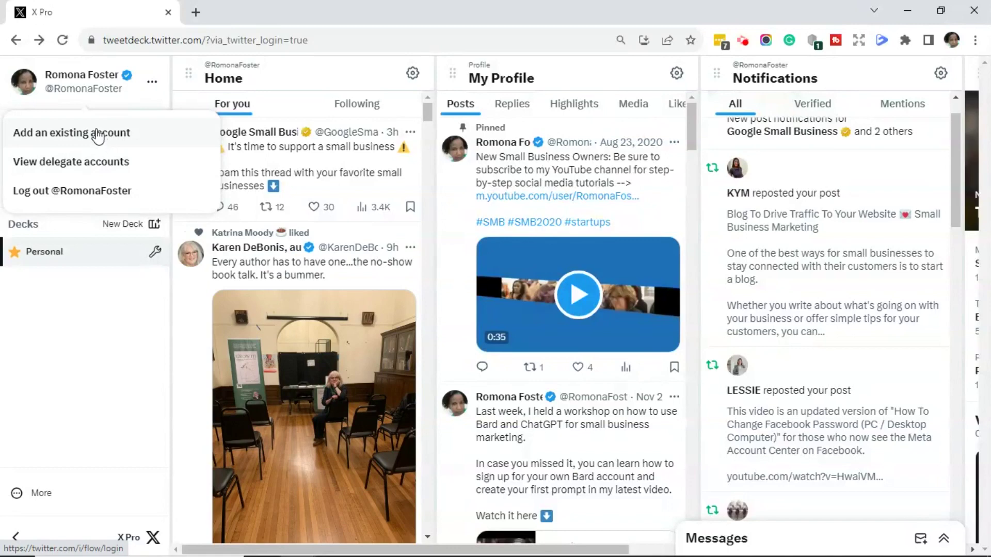
{"action": "left_click", "coordinate": [98, 136]}
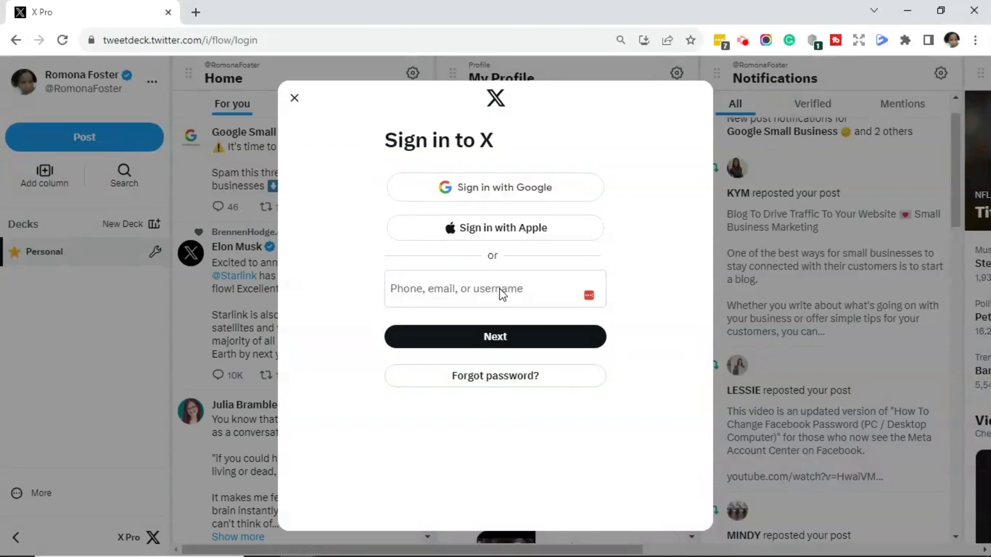
{"action": "left_click", "coordinate": [296, 100]}
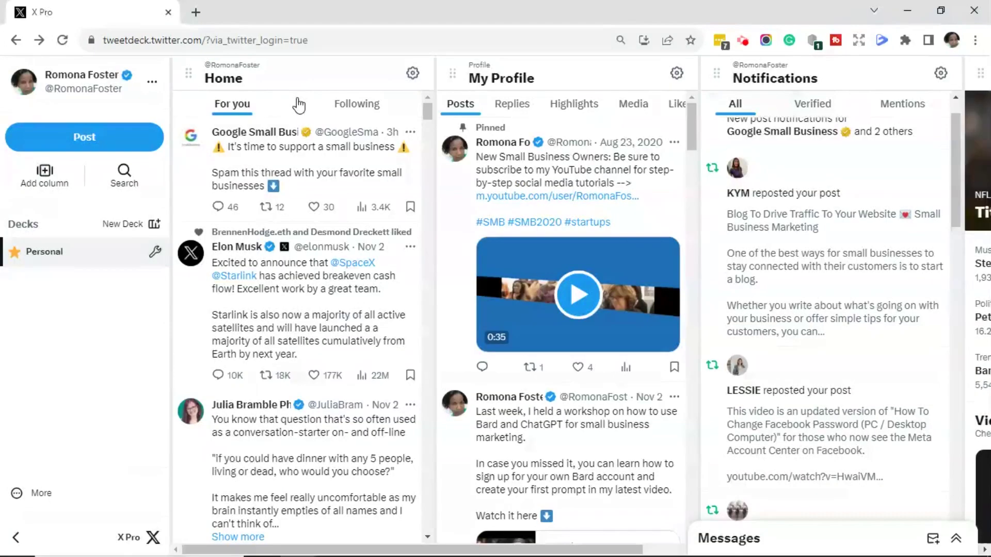
- Review the Delegate settings, including Accounts delegated to you and Members you've delegated, and look over the account options again
{"action": "left_click", "coordinate": [153, 86]}
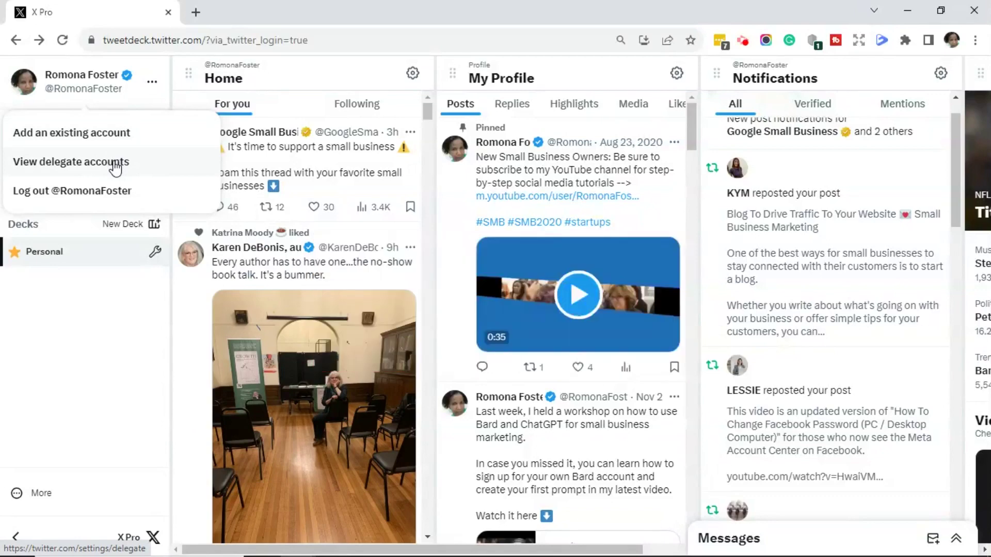
{"action": "left_click", "coordinate": [116, 164]}
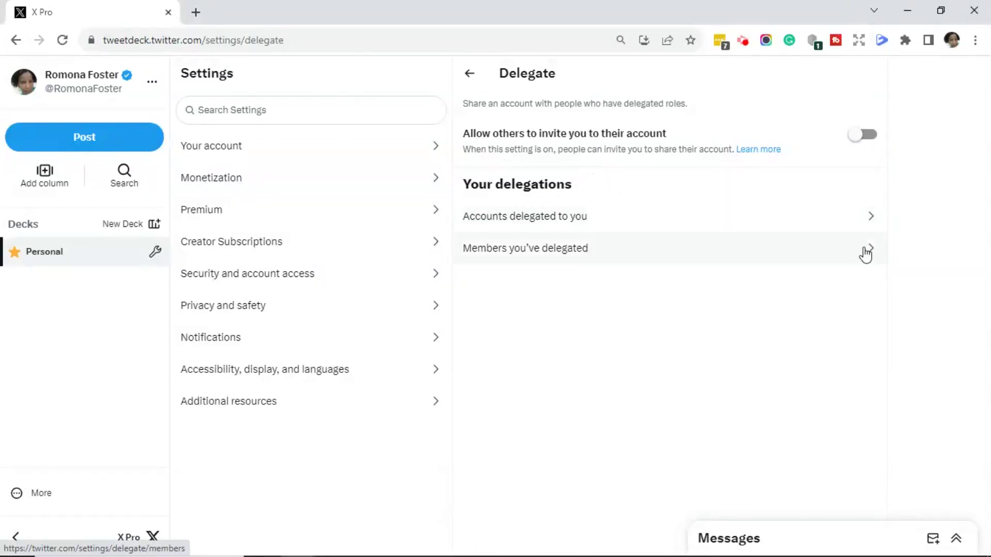
{"action": "left_click", "coordinate": [872, 222]}
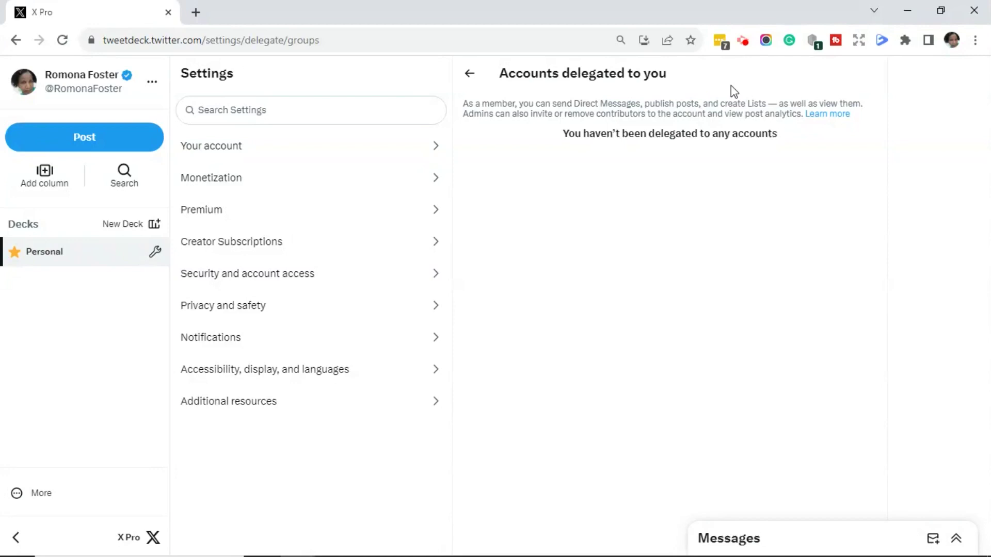
{"action": "left_click", "coordinate": [468, 75]}
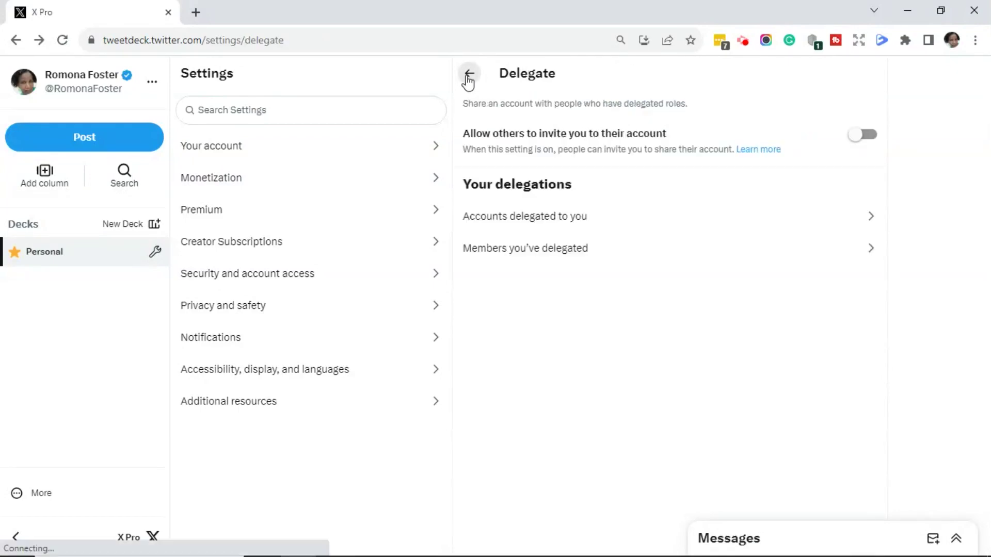
{"action": "left_click", "coordinate": [573, 252]}
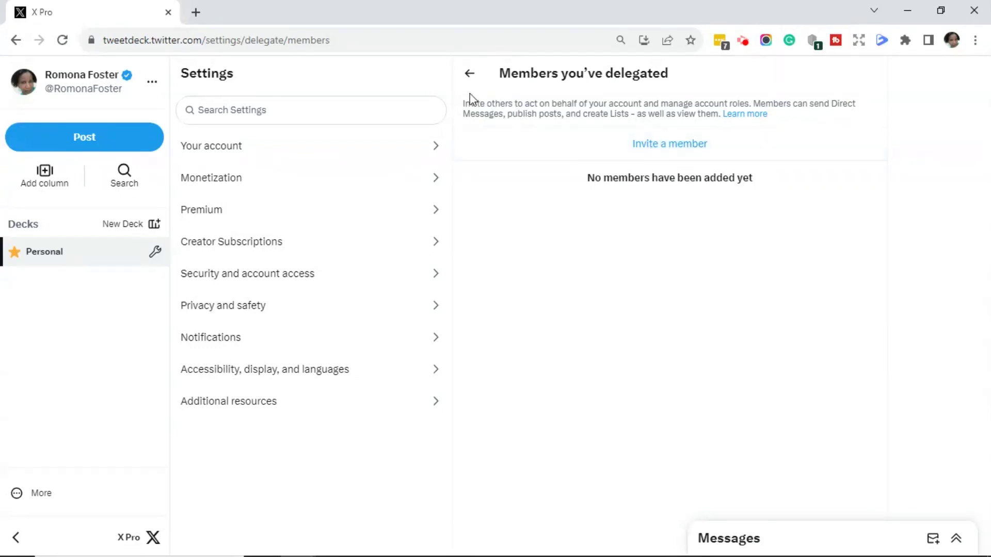
{"action": "left_click", "coordinate": [470, 76]}
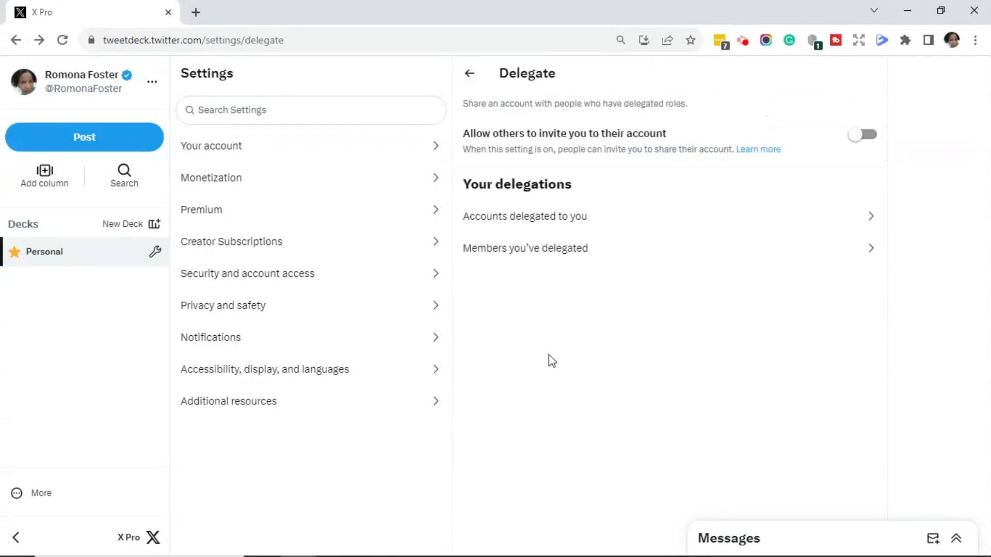
{"action": "left_click", "coordinate": [152, 84]}
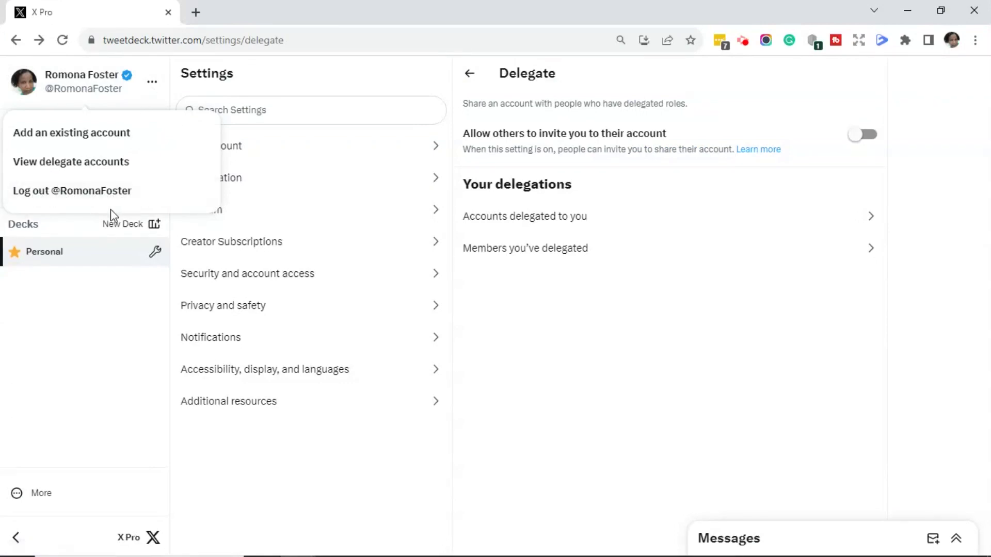
{"action": "left_click", "coordinate": [117, 334]}
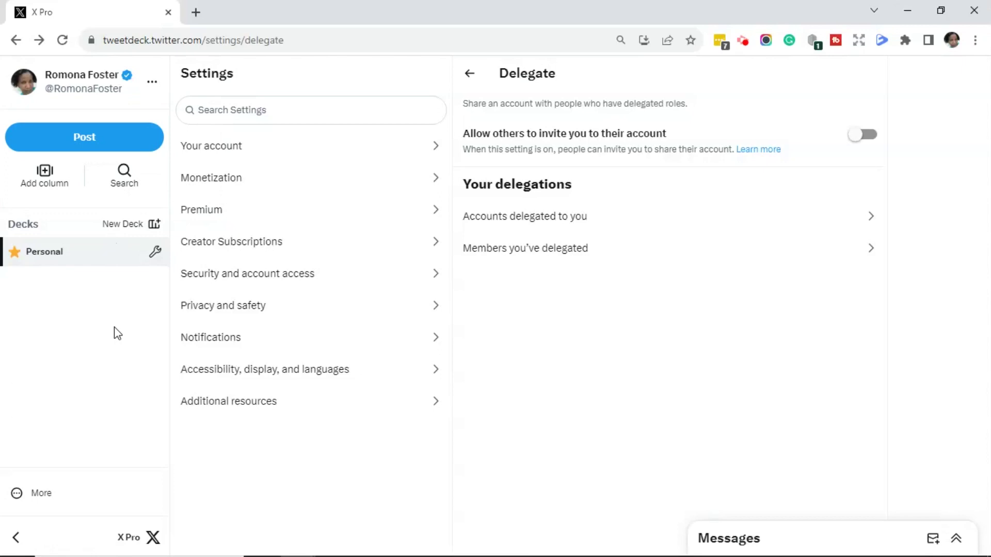
- Open the post composer, review the options for who can reply, and close the composer without posting
{"action": "left_click", "coordinate": [85, 141]}
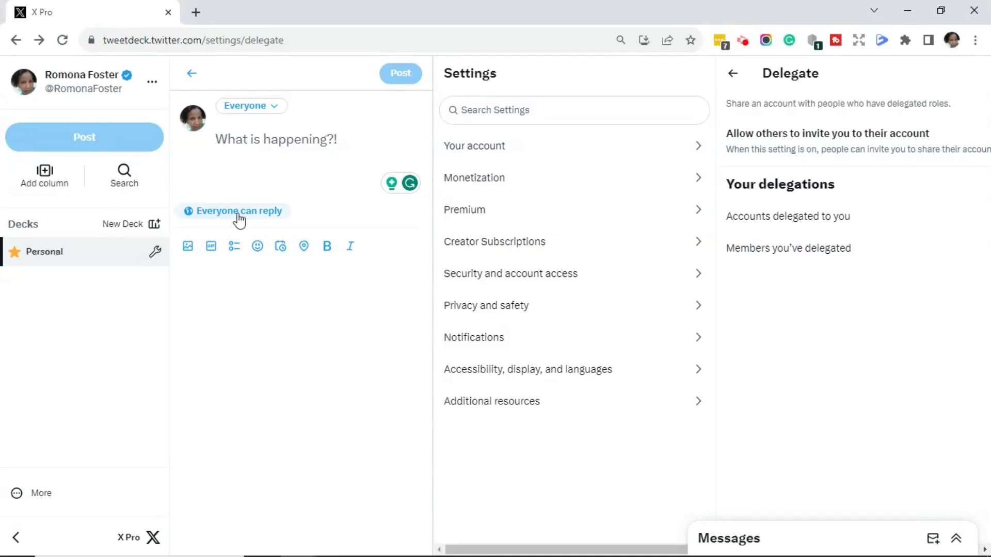
{"action": "left_click", "coordinate": [277, 217]}
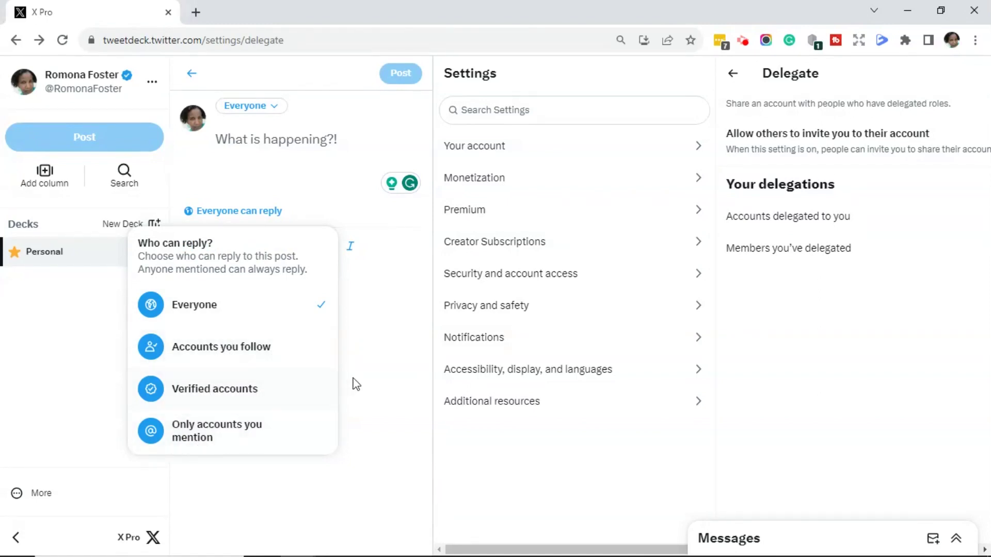
{"action": "left_click", "coordinate": [363, 361]}
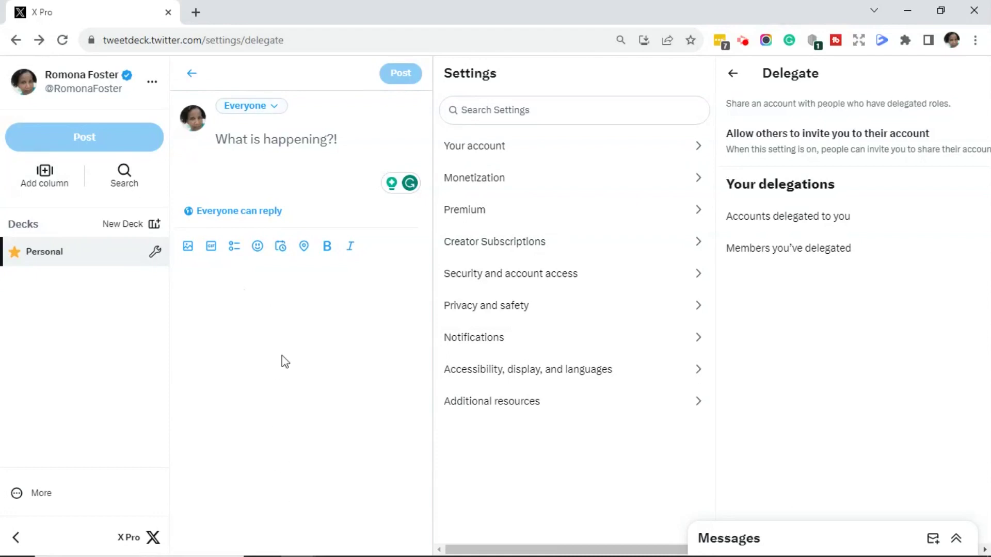
{"action": "left_click", "coordinate": [84, 137]}
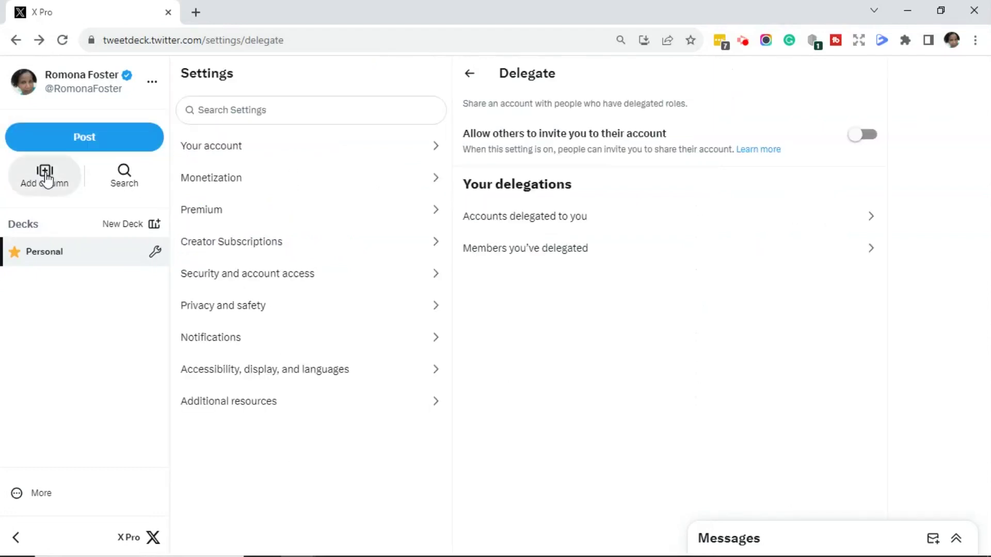
- Look through the available column types and add an Explore column to the Personal Deck
{"action": "left_click", "coordinate": [45, 179]}
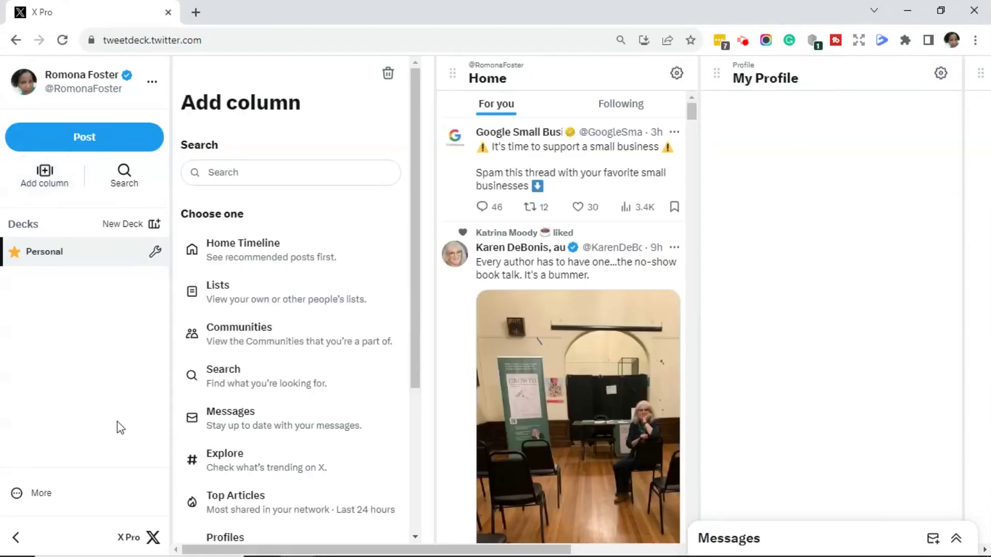
{"action": "left_click", "coordinate": [324, 175]}
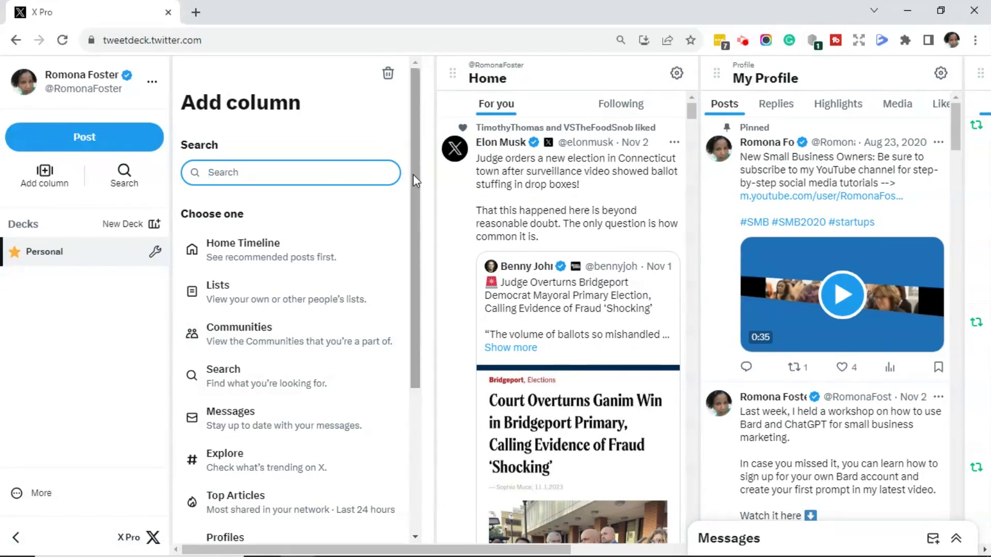
{"action": "left_click_drag", "start_coordinate": [413, 174], "coordinate": [429, 241]}
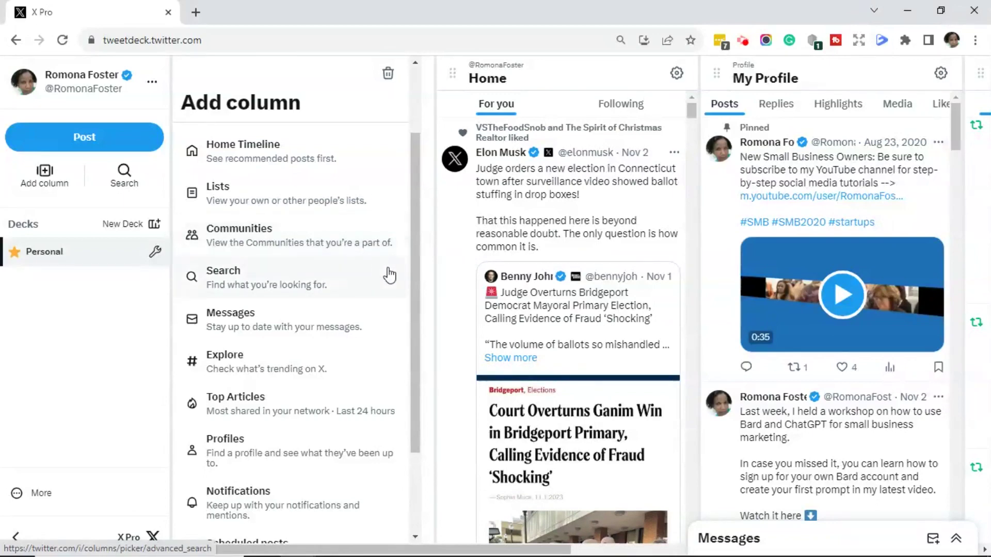
{"action": "scroll", "coordinate": [418, 314], "scroll_direction": "down", "scroll_amount": 2}
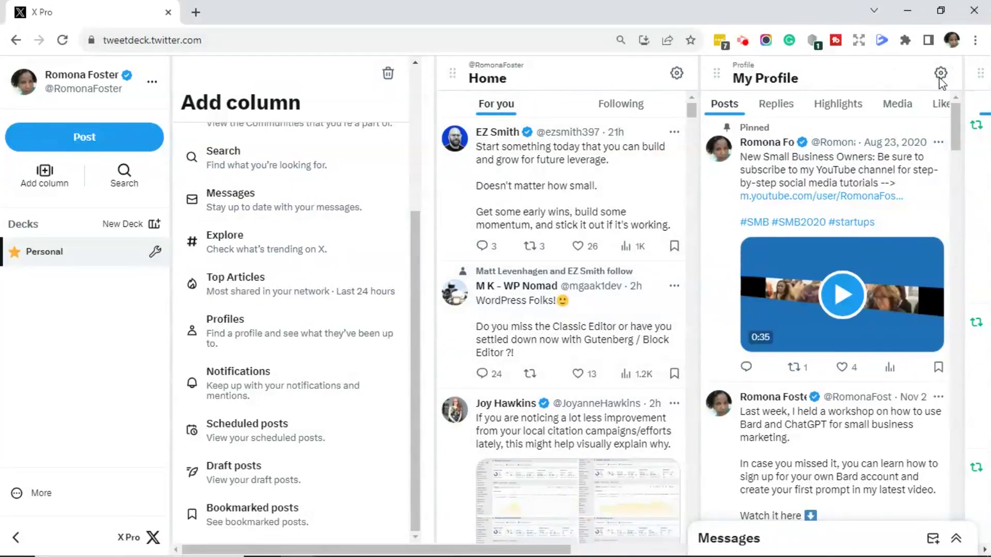
{"action": "left_click", "coordinate": [279, 252]}
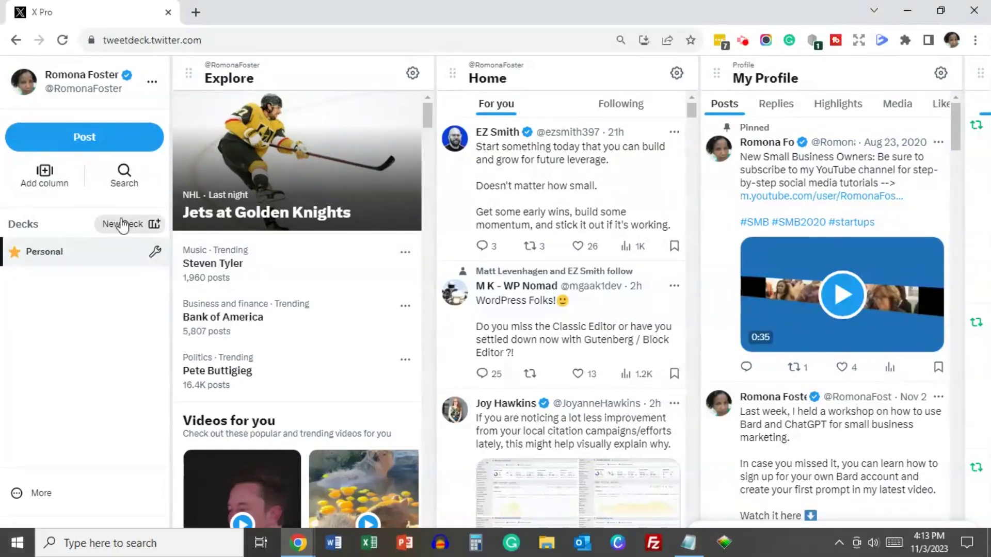
- Add a Scheduled posts column to the Personal Deck
{"action": "left_click", "coordinate": [44, 175]}
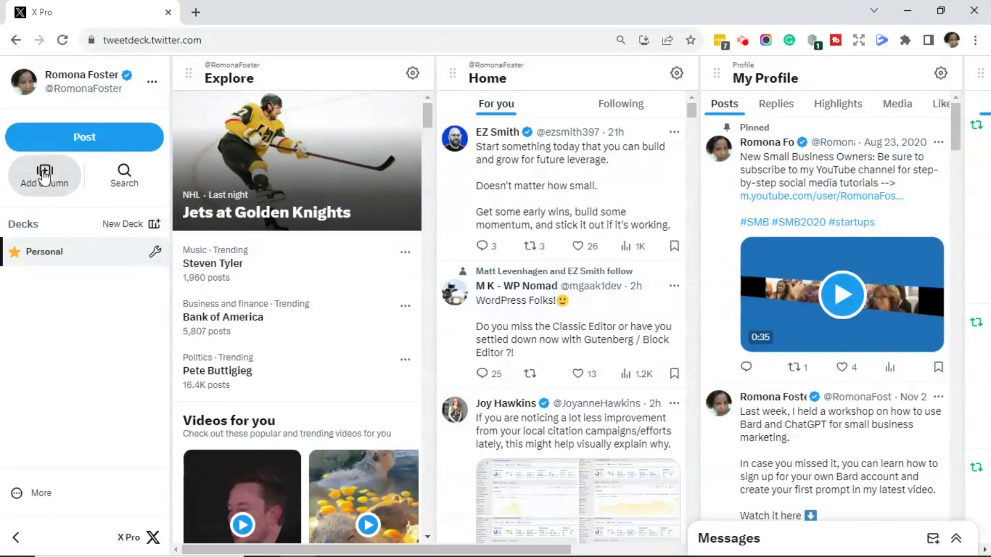
{"action": "scroll", "coordinate": [414, 393], "scroll_direction": "down", "scroll_amount": 1}
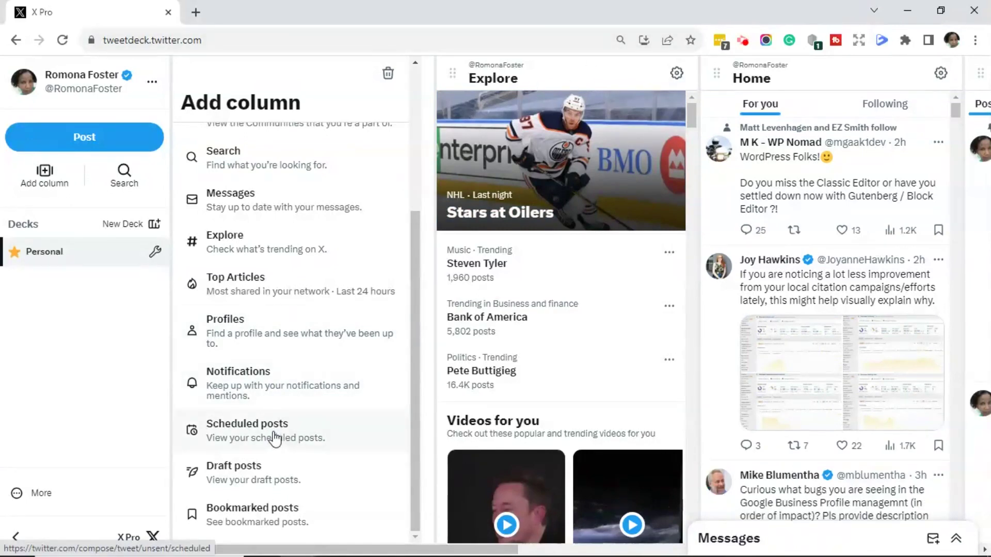
{"action": "left_click", "coordinate": [275, 438]}
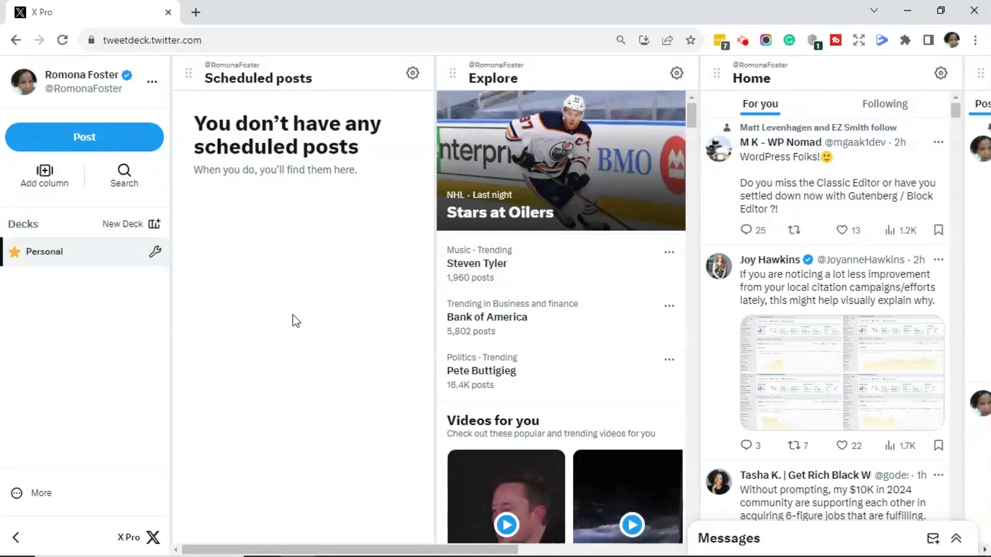
- Look through the column types again and add a second Explore column to the Deck
{"action": "left_click", "coordinate": [45, 176]}
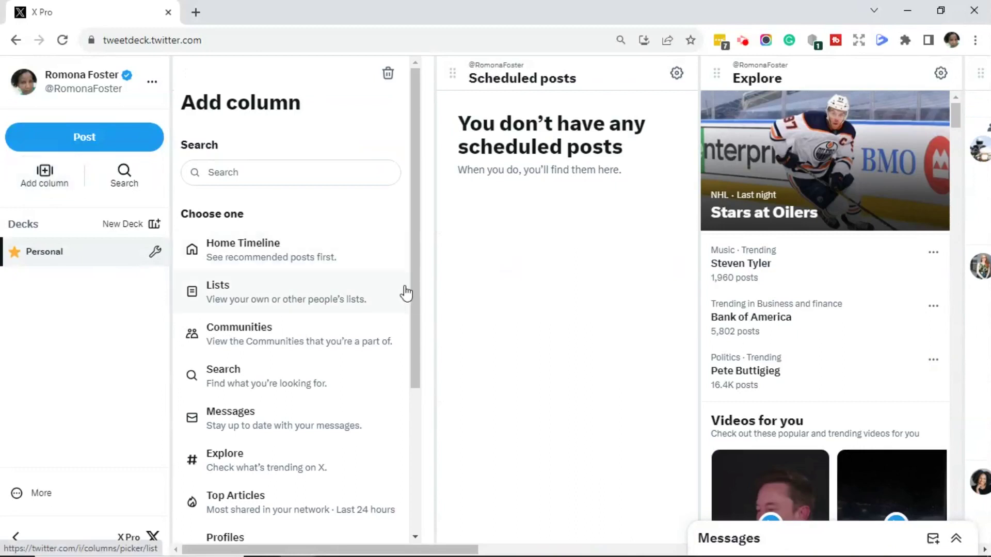
{"action": "scroll", "coordinate": [406, 293], "scroll_direction": "down", "scroll_amount": 5}
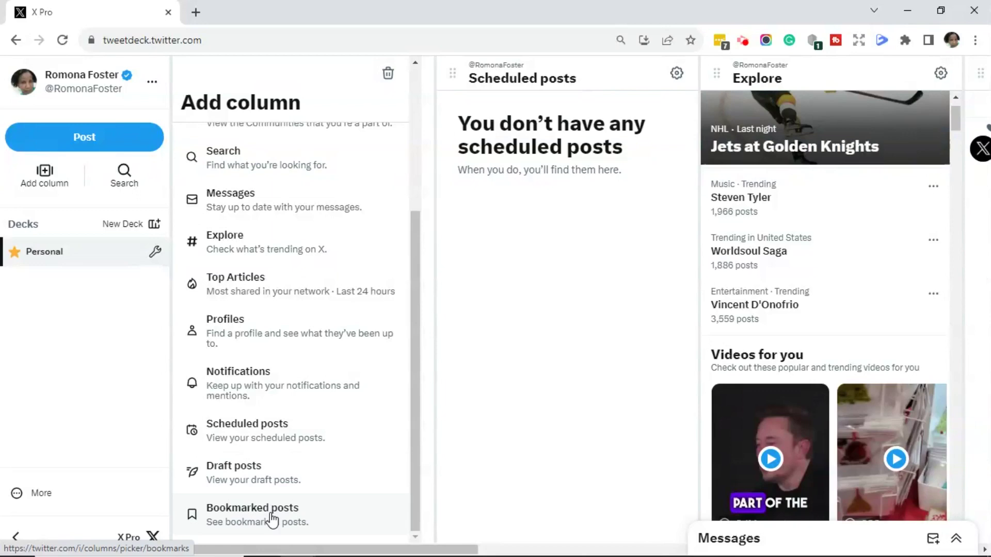
{"action": "left_click_drag", "start_coordinate": [416, 534], "coordinate": [404, 420]}
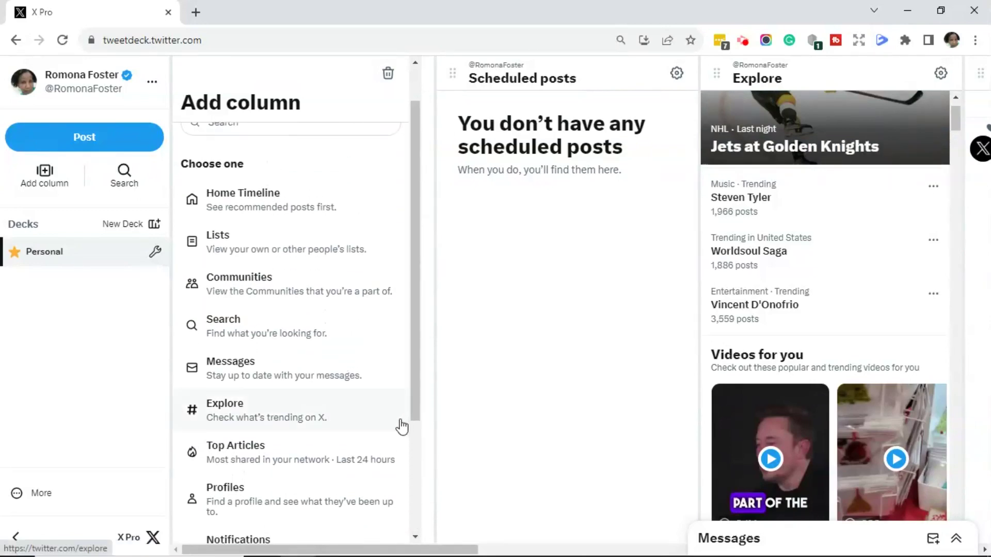
{"action": "left_click", "coordinate": [246, 417]}
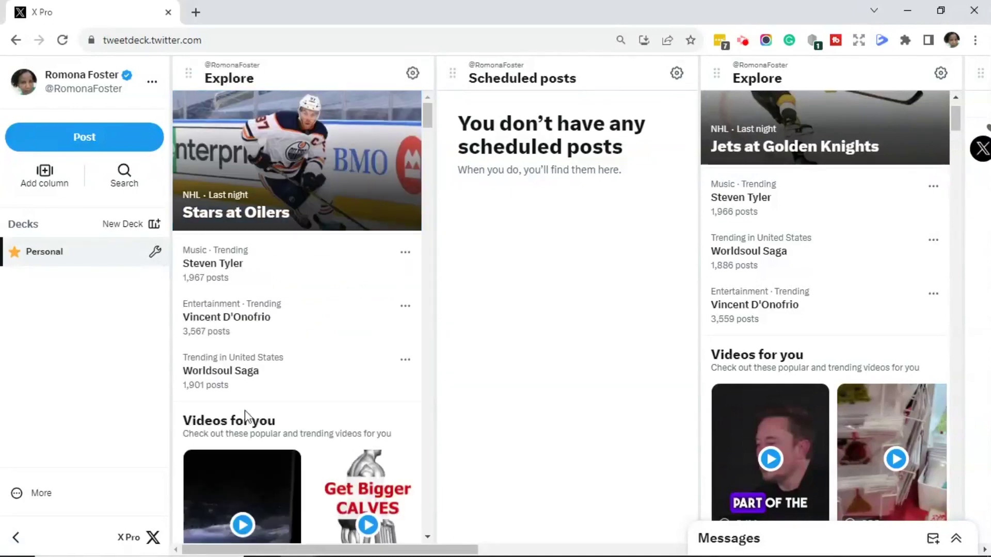
- Set the second Explore column's width to Narrow and rename the column as Trending
{"action": "left_click", "coordinate": [412, 74]}
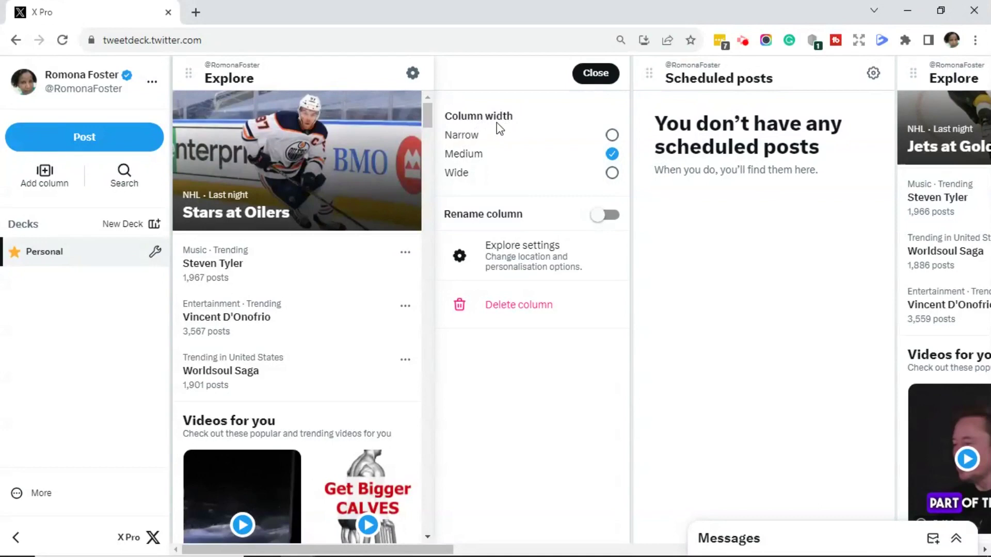
{"action": "left_click", "coordinate": [612, 136]}
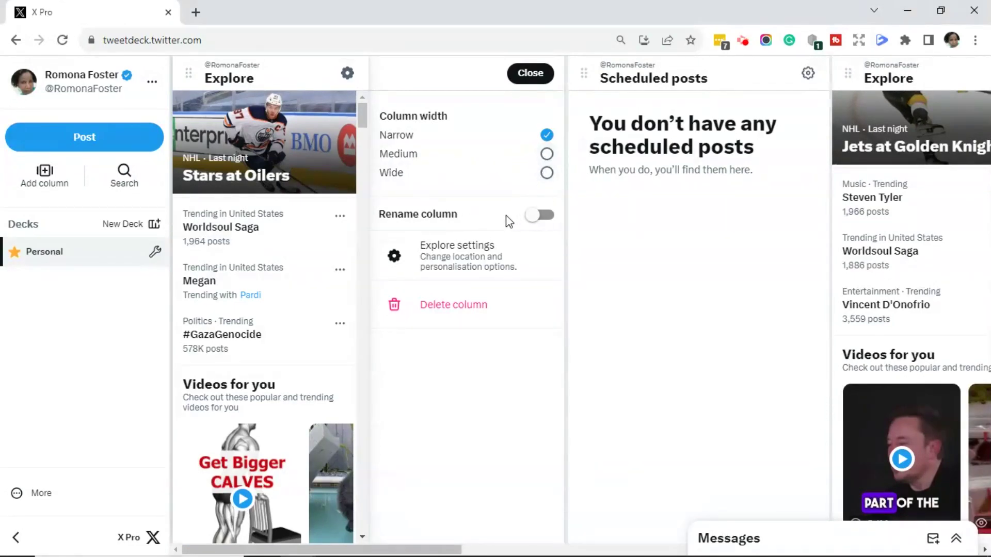
{"action": "left_click", "coordinate": [547, 215]}
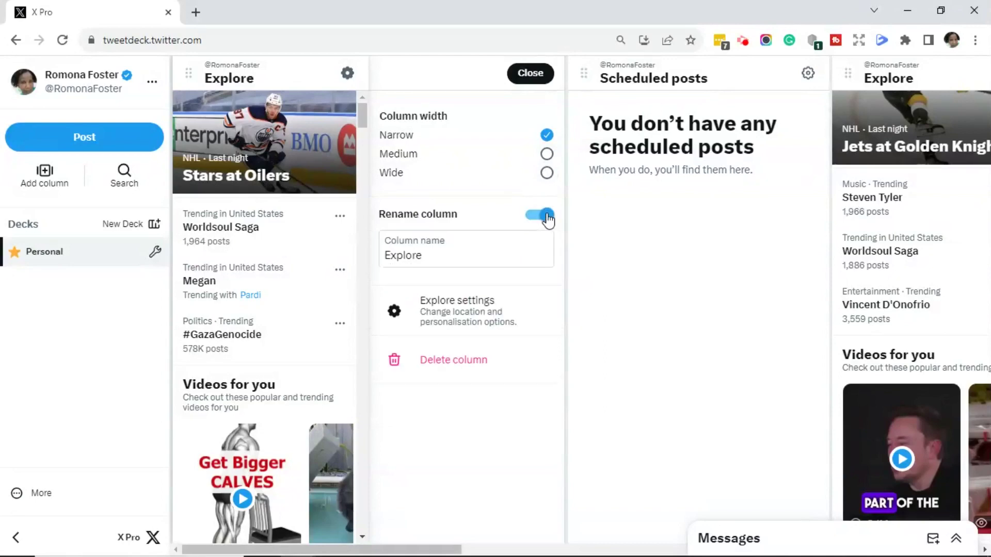
{"action": "left_click", "coordinate": [438, 259]}
{"action": "left_click_drag", "start_coordinate": [438, 258], "coordinate": [369, 263]}
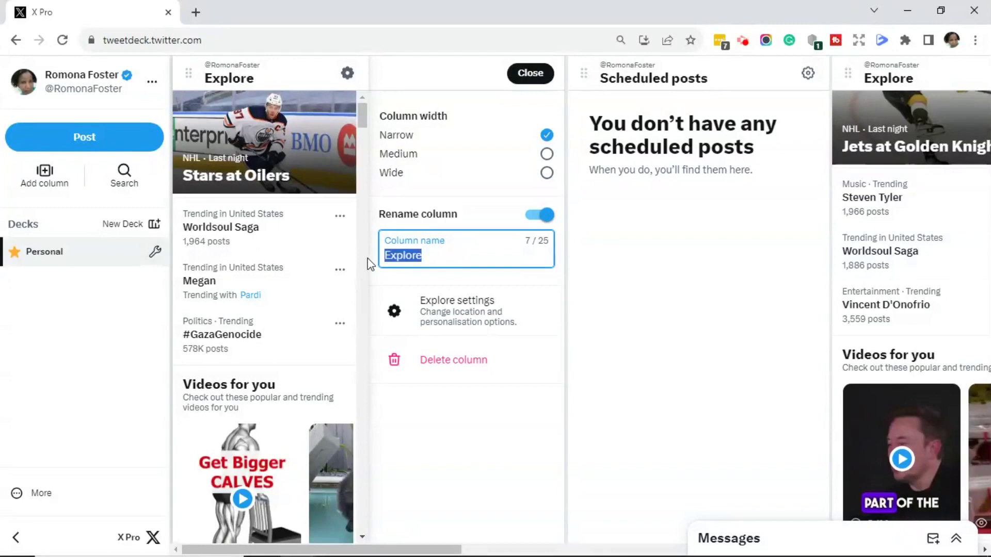
{"action": "type", "text": "Trending"}
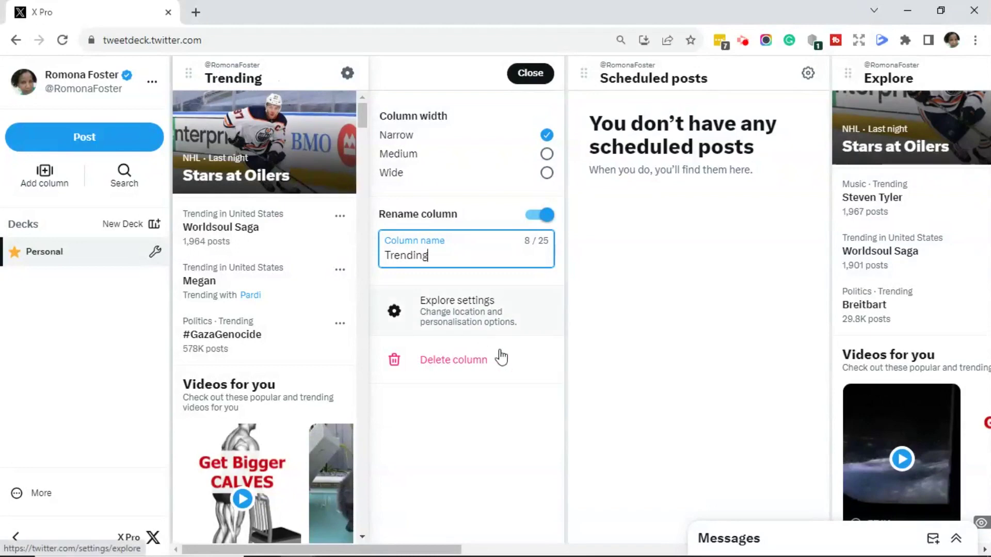
- Check the location option in the Trending column's Explore settings, and delete that column
{"action": "left_click", "coordinate": [489, 313]}
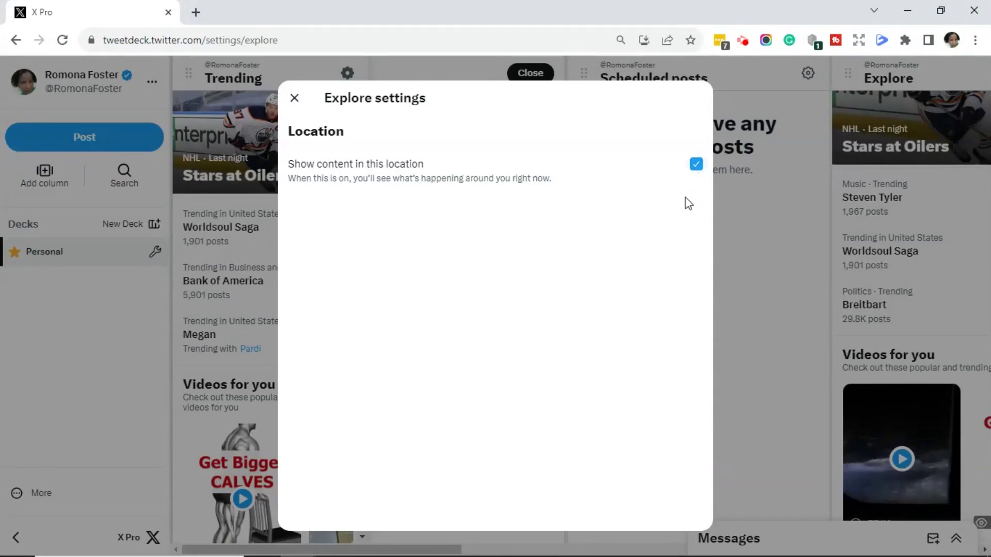
{"action": "left_click", "coordinate": [294, 98]}
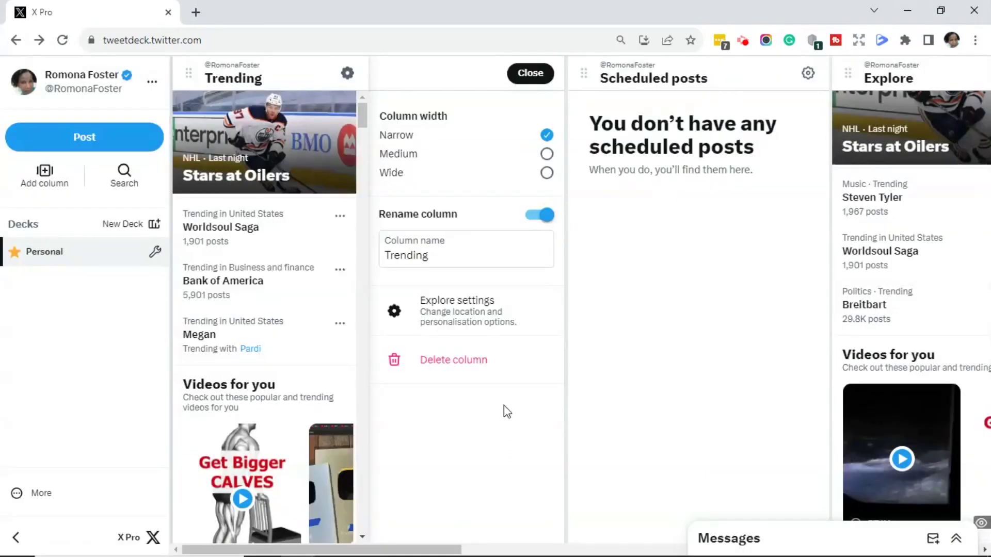
{"action": "left_click", "coordinate": [458, 364]}
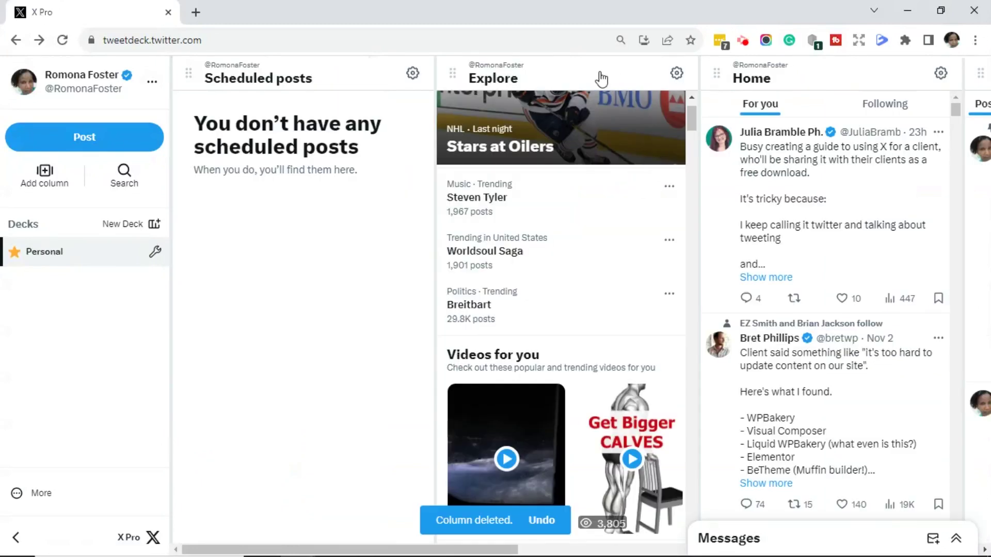
- Delete the Explore column located between the Scheduled posts and Home columns in the Personal Deck
{"action": "left_click", "coordinate": [676, 73]}
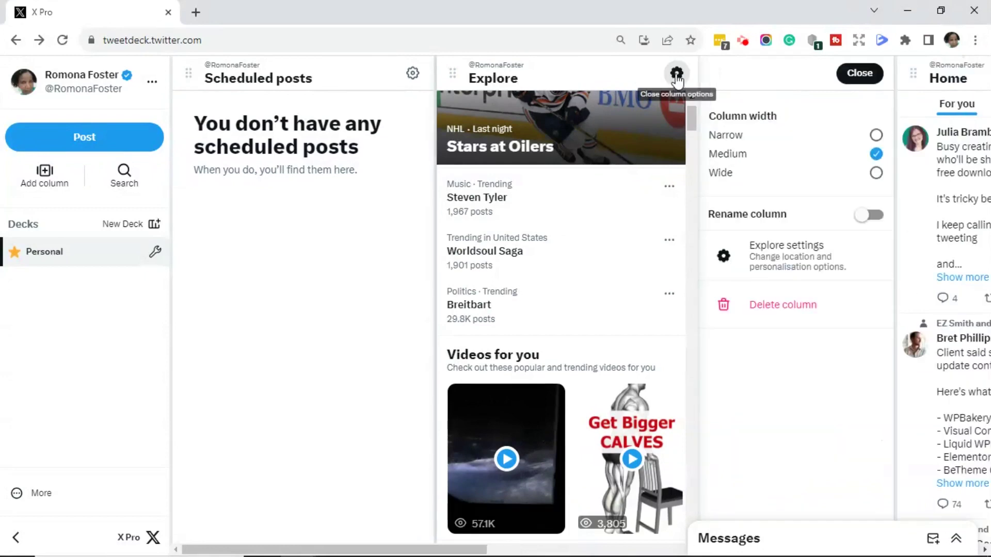
{"action": "left_click", "coordinate": [676, 75]}
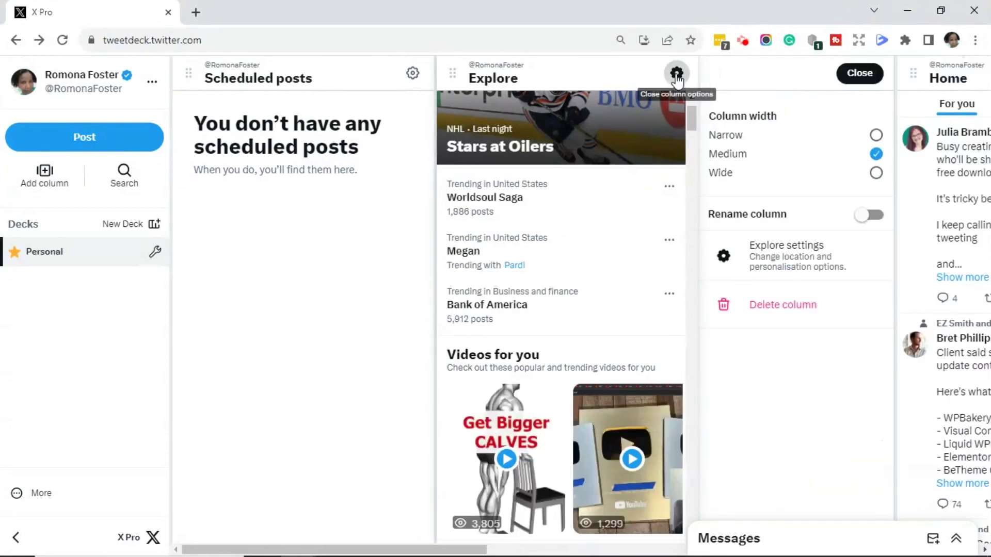
{"action": "left_click", "coordinate": [677, 74]}
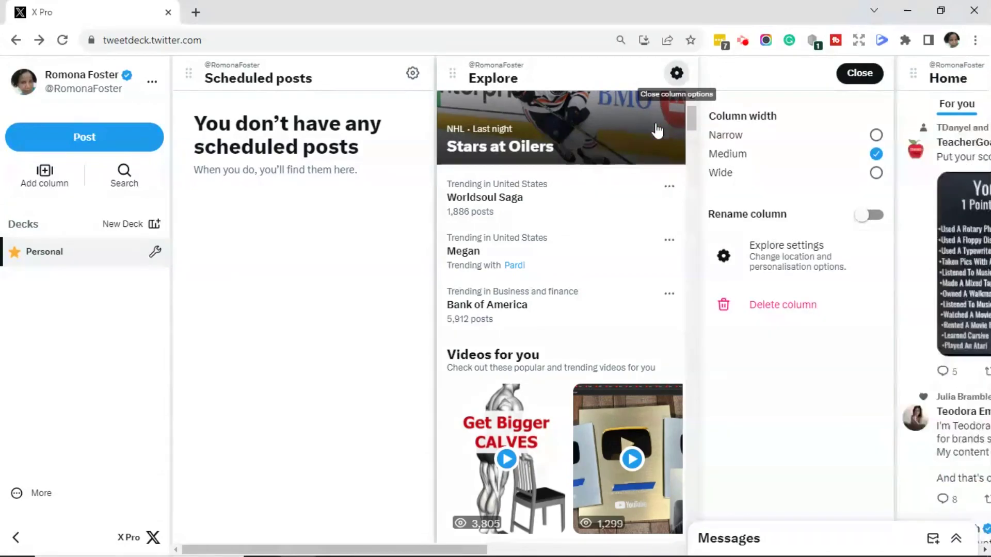
{"action": "left_click", "coordinate": [801, 309]}
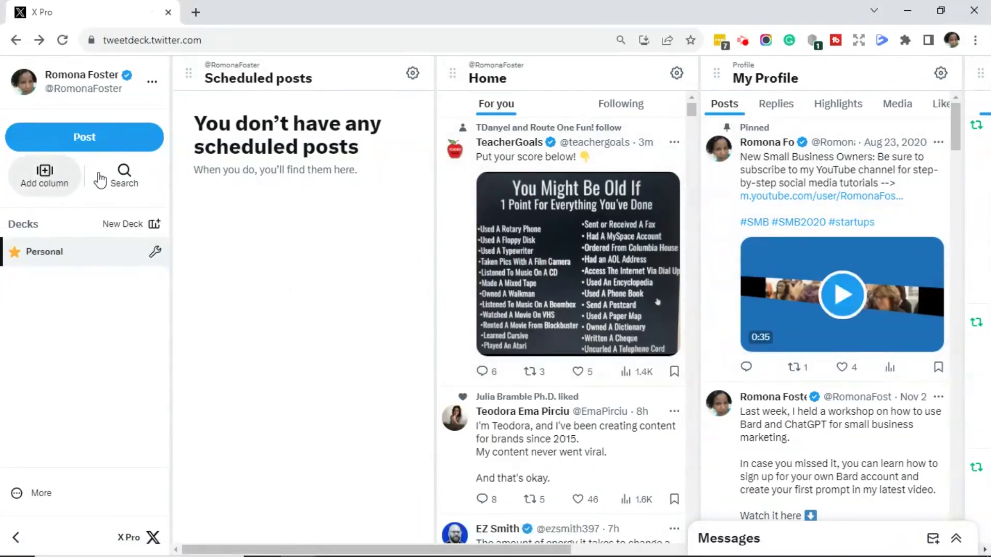
- Add a search column from the first saved search to the Personal Deck, and delete that column again
{"action": "left_click", "coordinate": [127, 182]}
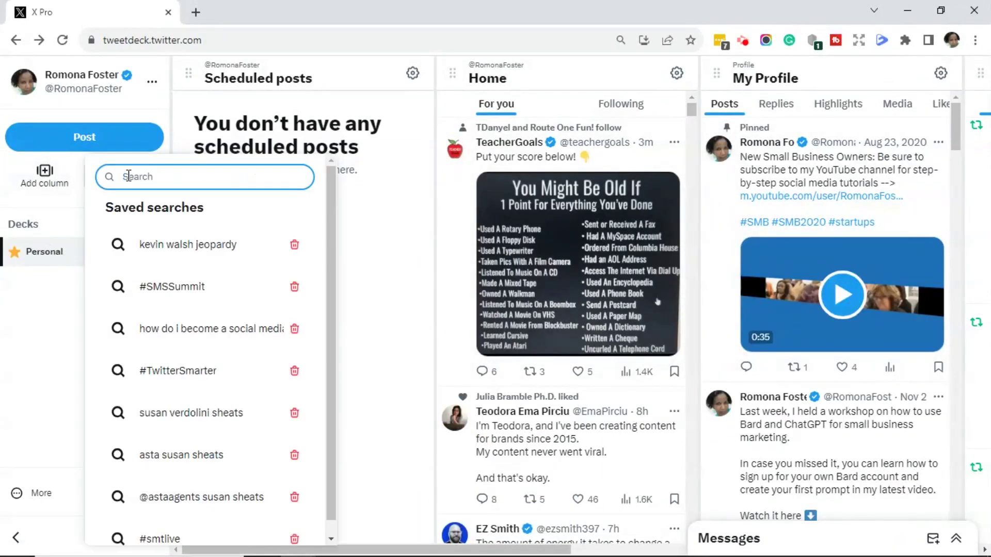
{"action": "left_click", "coordinate": [212, 249]}
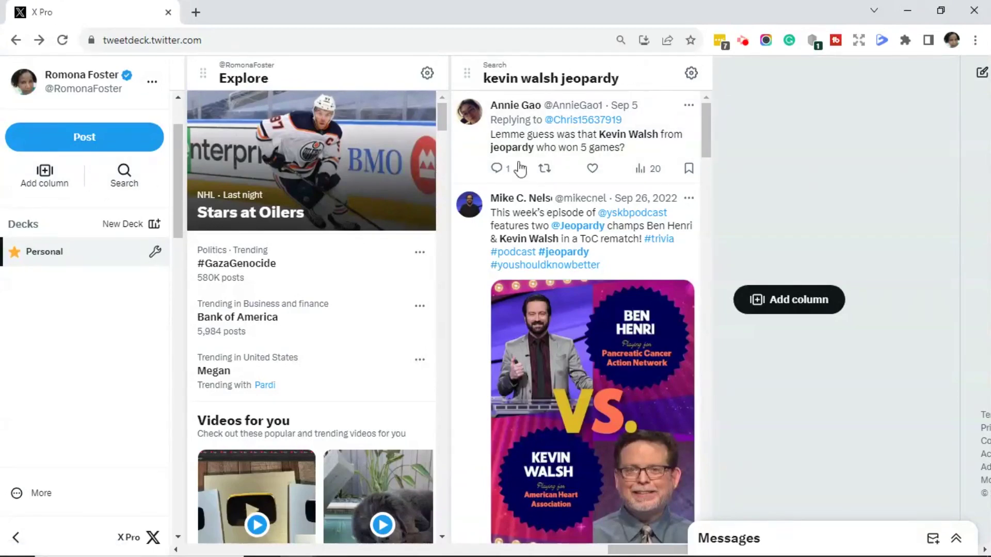
{"action": "left_click", "coordinate": [691, 73]}
{"action": "scroll", "coordinate": [897, 495], "scroll_direction": "down", "scroll_amount": 3}
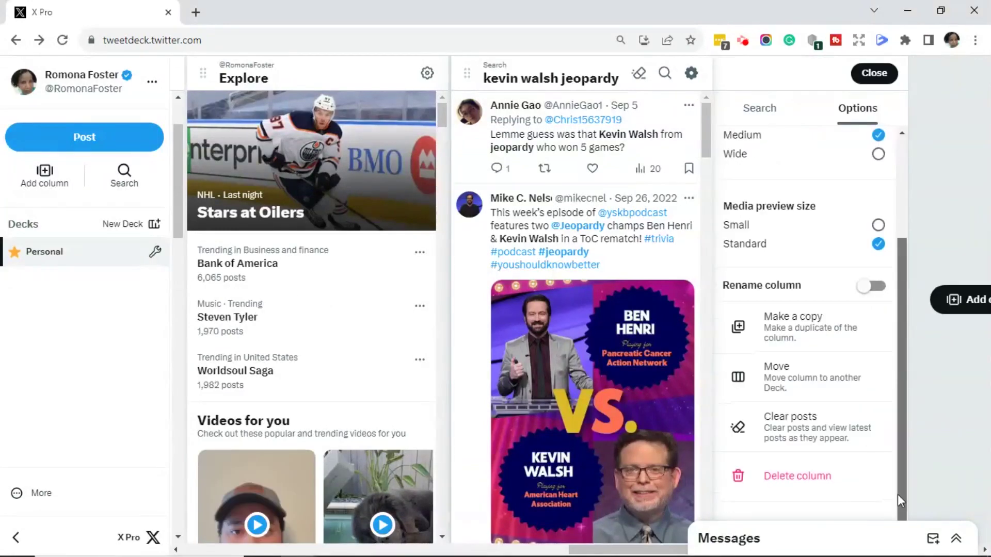
{"action": "left_click", "coordinate": [807, 481]}
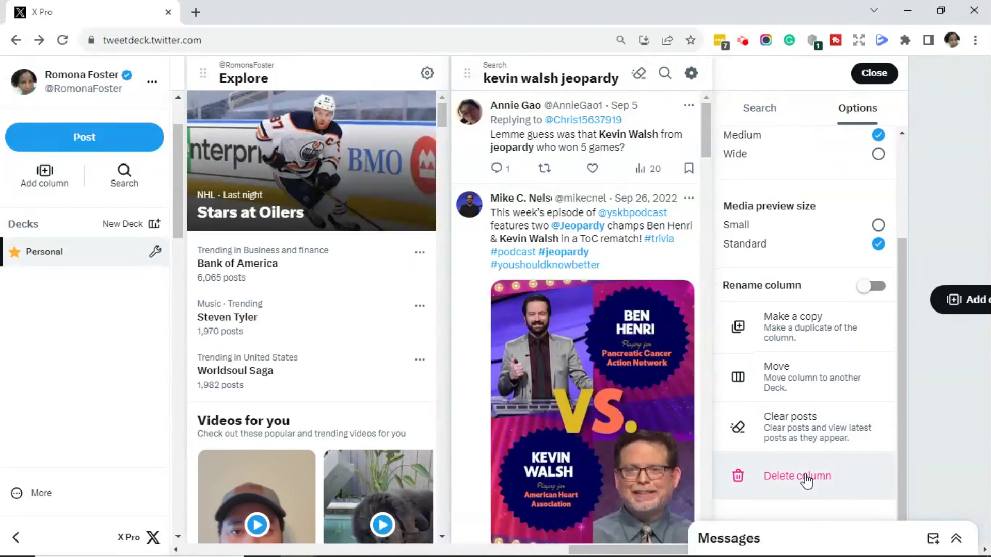
{"action": "left_click", "coordinate": [807, 481]}
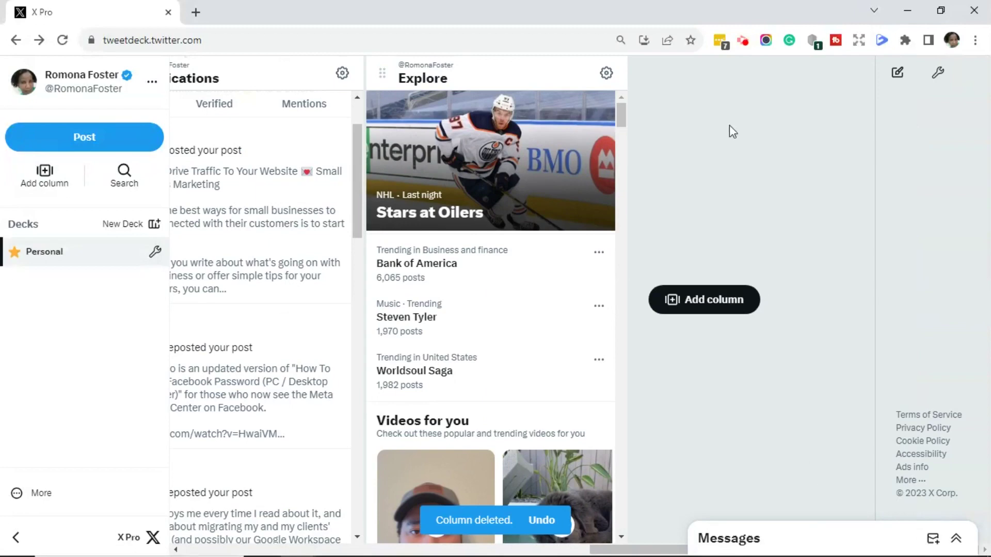
- Delete the remaining Explore column after Notifications and return to the beginning of the Personal Deck
{"action": "left_click", "coordinate": [606, 73]}
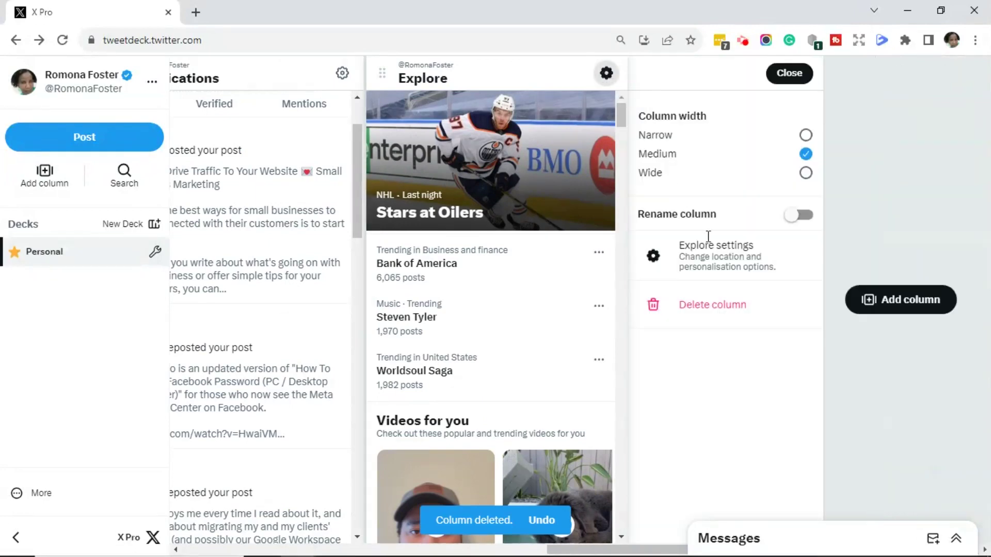
{"action": "left_click", "coordinate": [729, 308]}
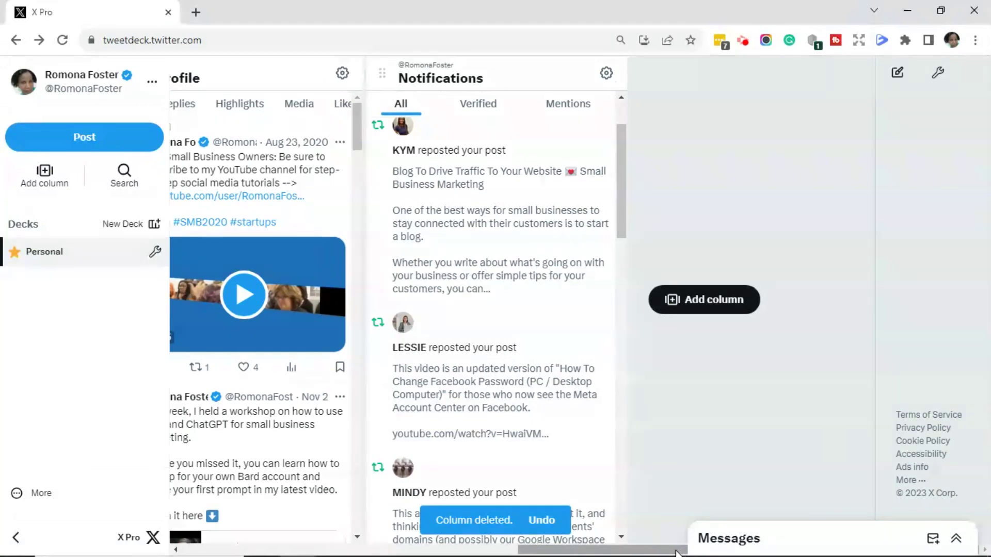
{"action": "left_click_drag", "start_coordinate": [676, 552], "coordinate": [268, 499]}
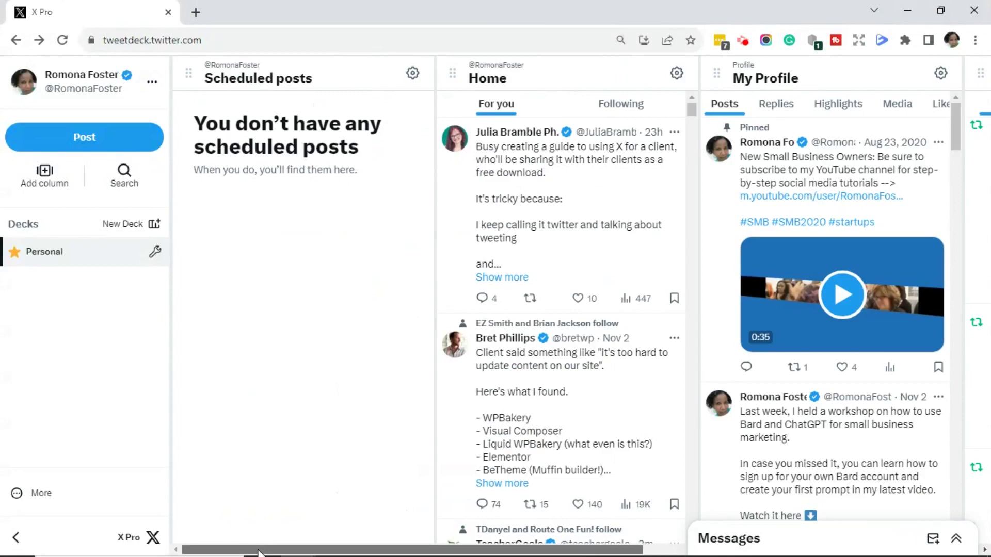
{"action": "left_click_drag", "start_coordinate": [258, 551], "coordinate": [228, 490]}
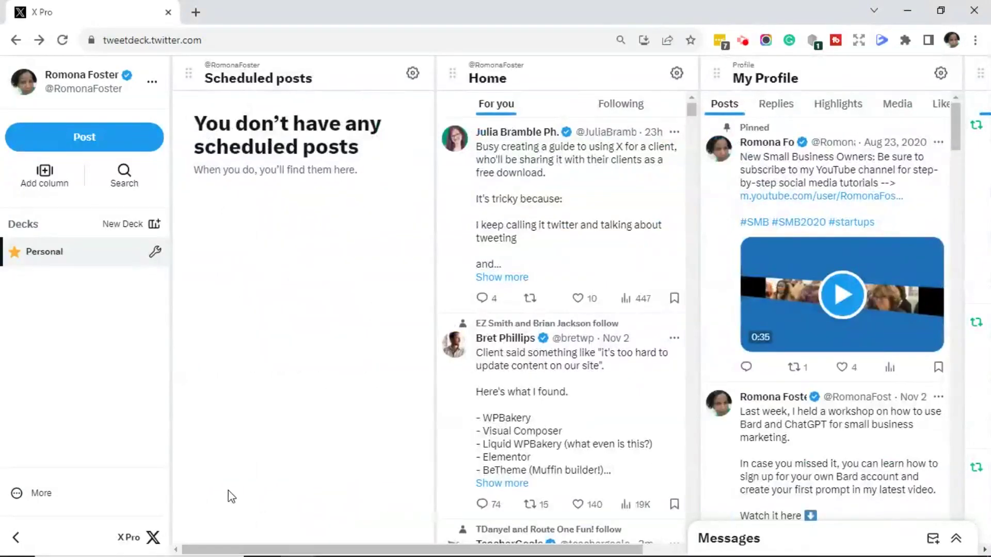
- Set the default column width to Narrow in the display settings and apply the change to all existing columns
{"action": "left_click", "coordinate": [49, 497]}
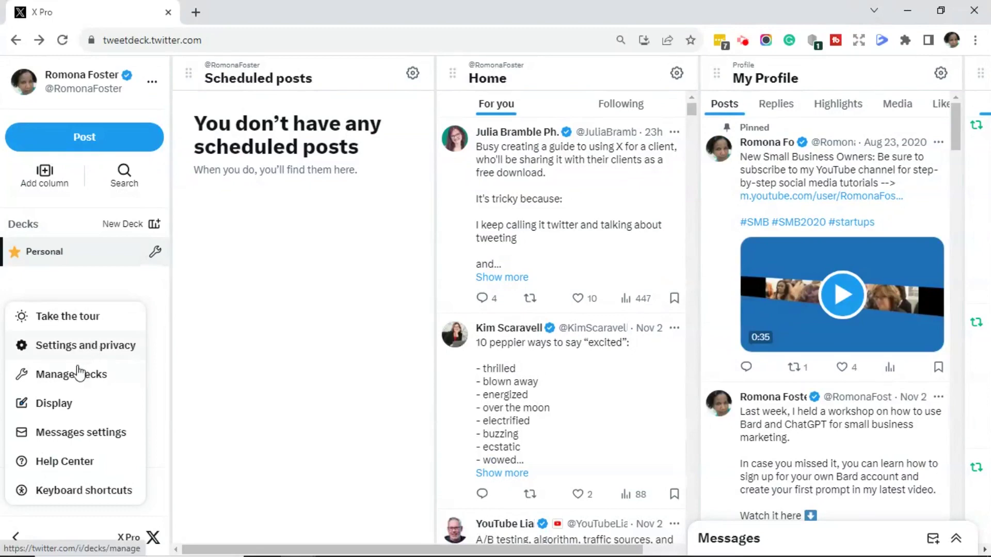
{"action": "left_click", "coordinate": [63, 407]}
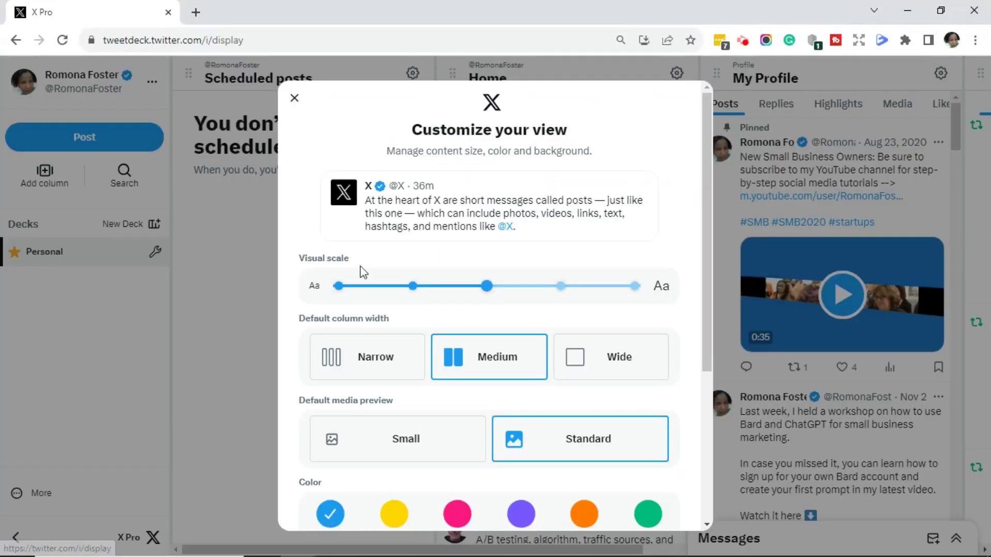
{"action": "left_click", "coordinate": [375, 361]}
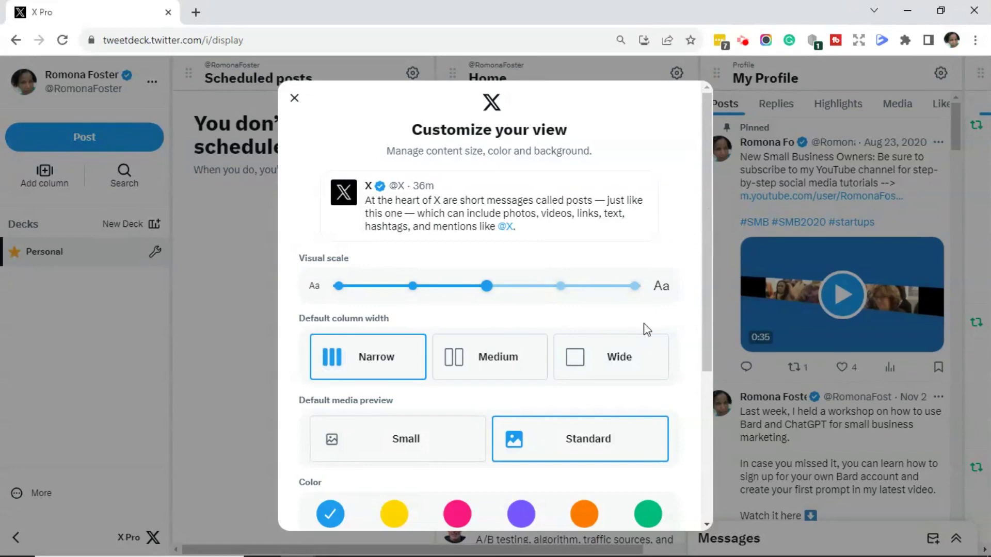
{"action": "left_click", "coordinate": [295, 99]}
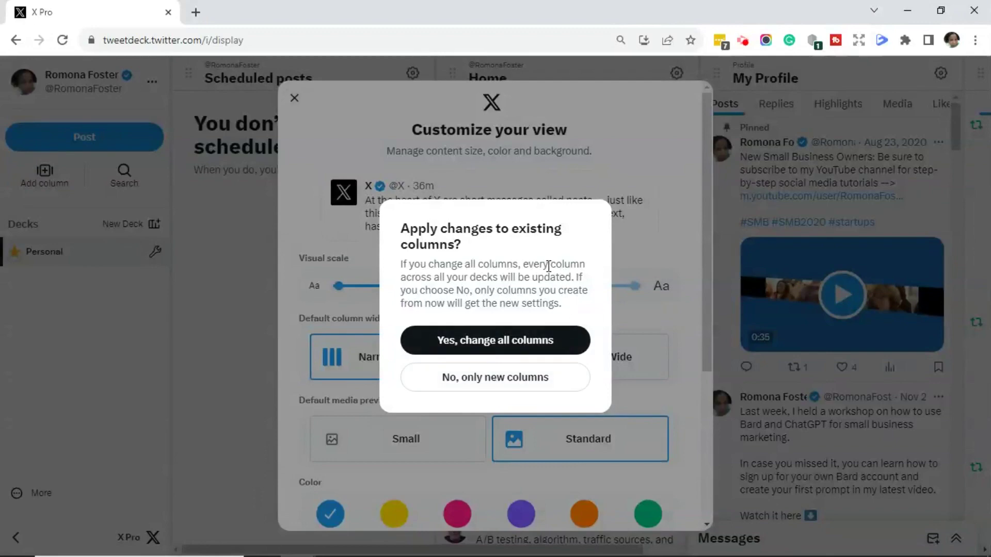
{"action": "left_click", "coordinate": [521, 342]}
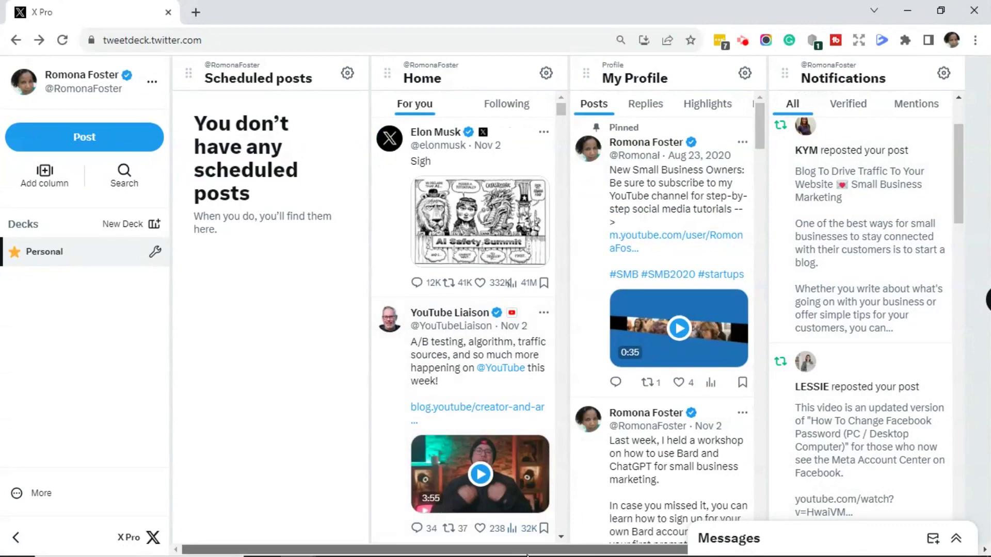
{"action": "scroll", "coordinate": [517, 554], "scroll_direction": "right", "scroll_amount": 4}
{"action": "scroll", "coordinate": [509, 553], "scroll_direction": "left", "scroll_amount": 3}
{"action": "scroll", "coordinate": [508, 553], "scroll_direction": "left", "scroll_amount": 2}
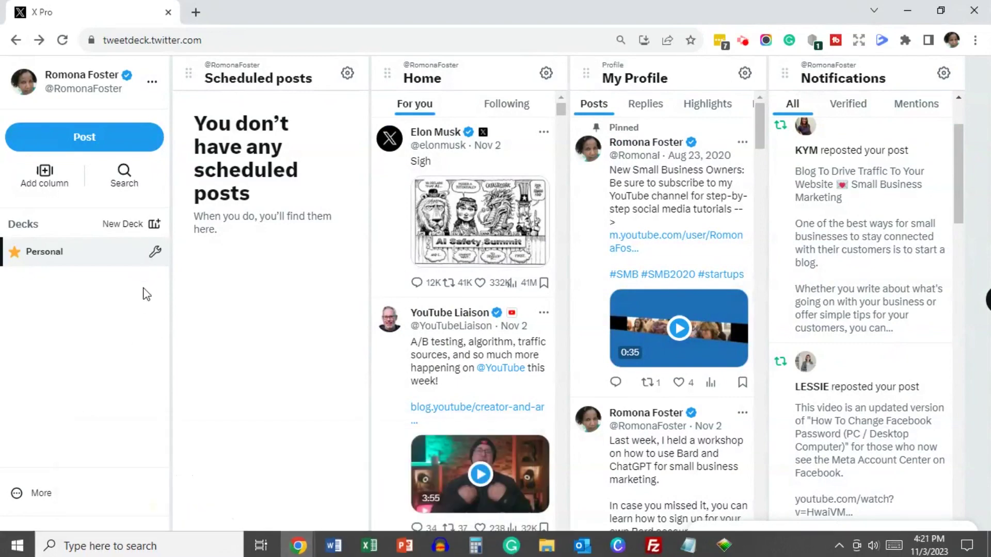
- Create a new Deck named News with the rolled-up newspaper emoji, and check its editing options
{"action": "left_click", "coordinate": [126, 224]}
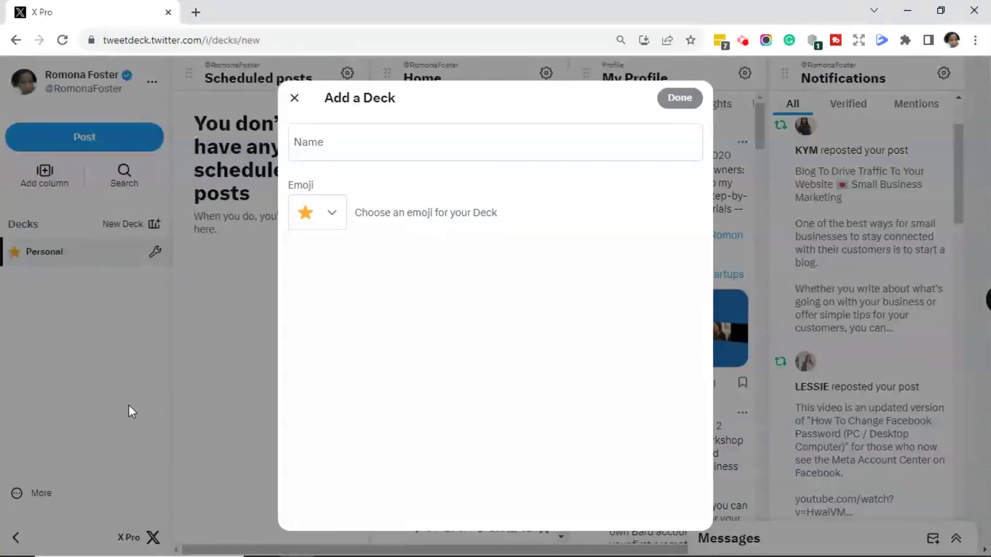
{"action": "left_click", "coordinate": [401, 146]}
{"action": "type", "text": "News"}
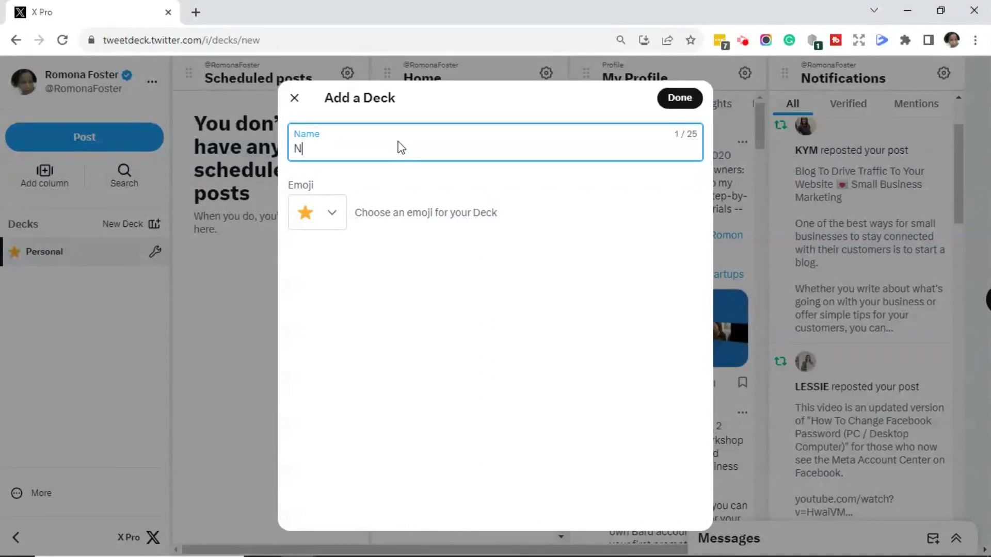
{"action": "left_click", "coordinate": [332, 220]}
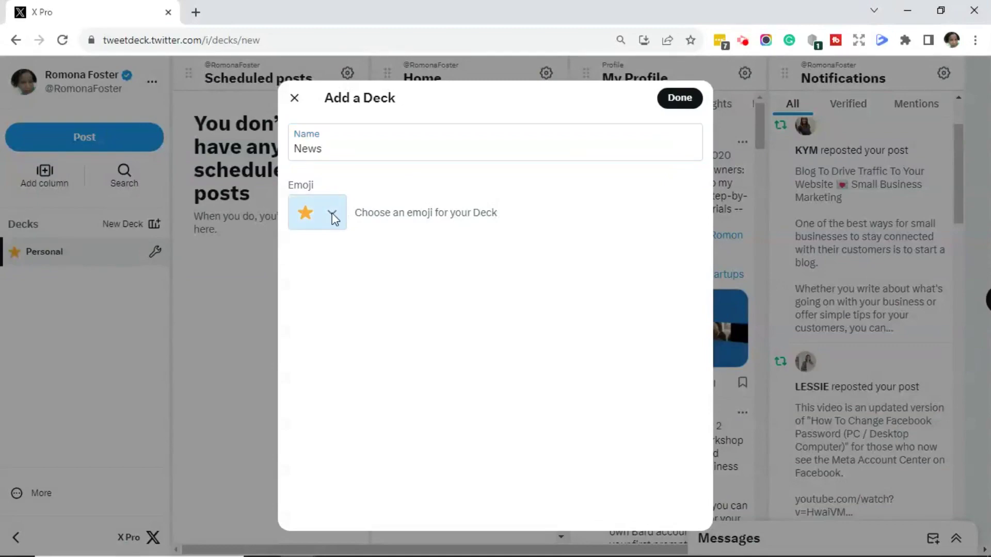
{"action": "left_click", "coordinate": [332, 218]}
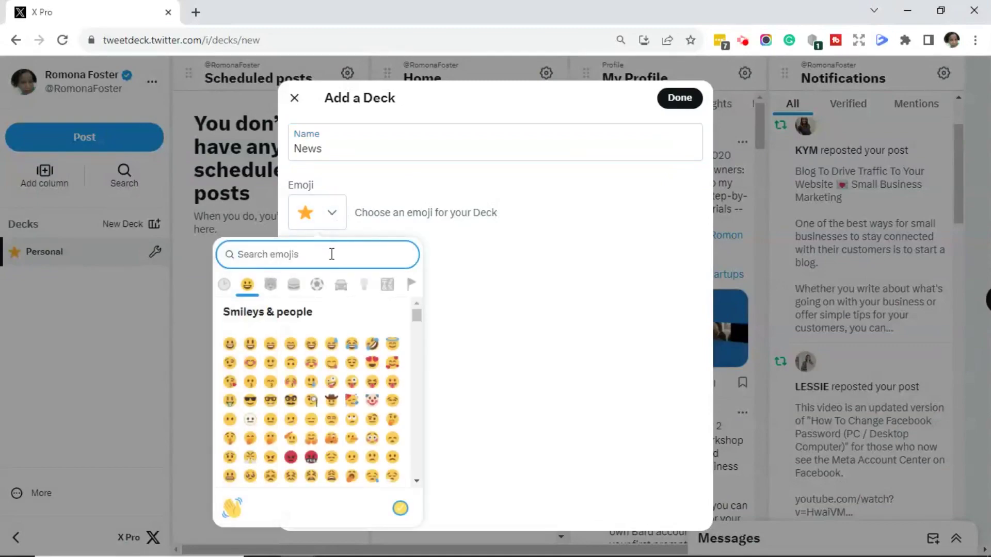
{"action": "type", "text": "news"}
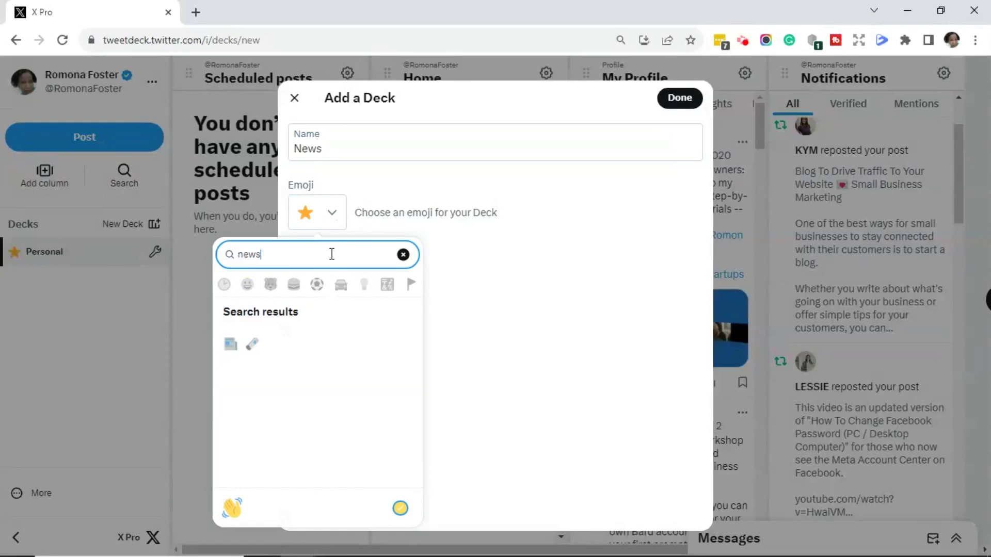
{"action": "left_click", "coordinate": [252, 344]}
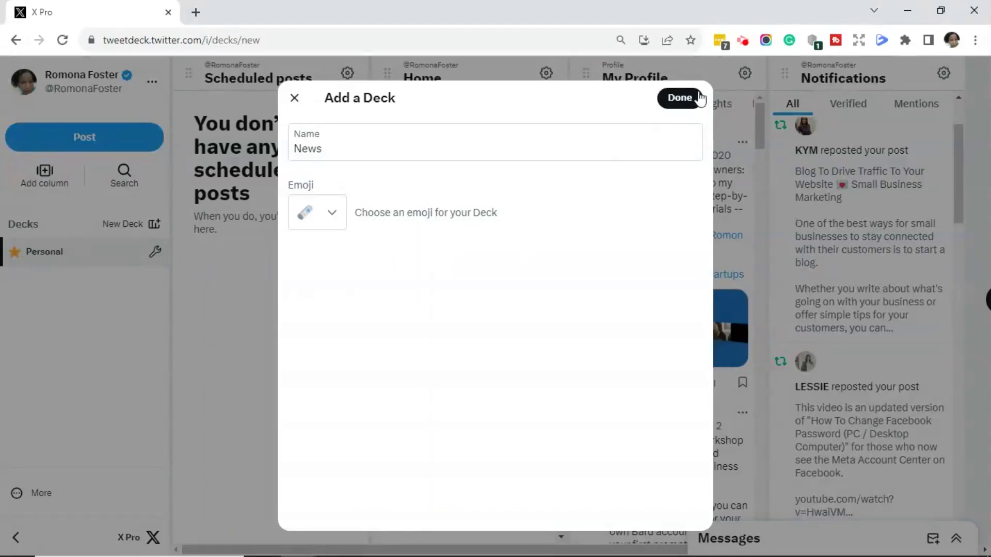
{"action": "left_click", "coordinate": [680, 98]}
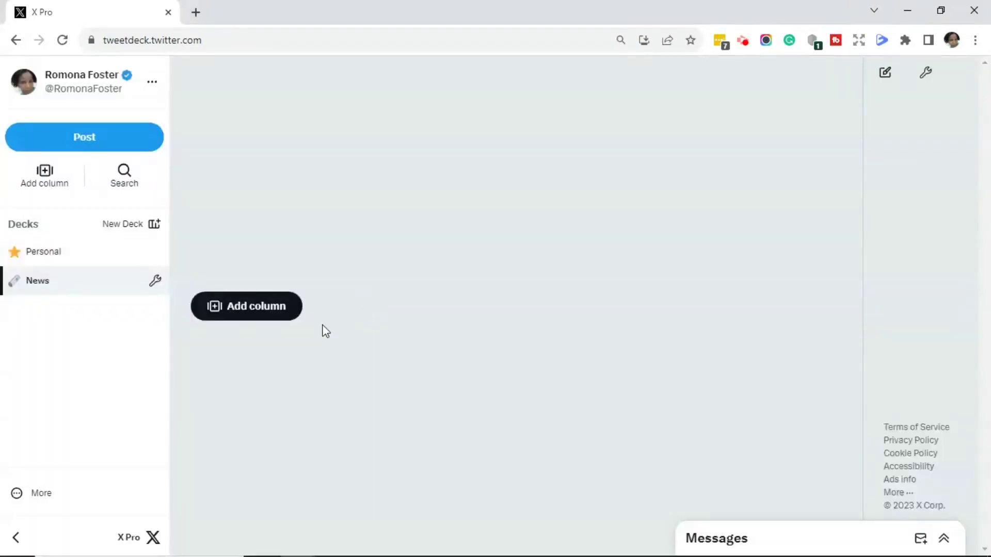
{"action": "left_click", "coordinate": [155, 281]}
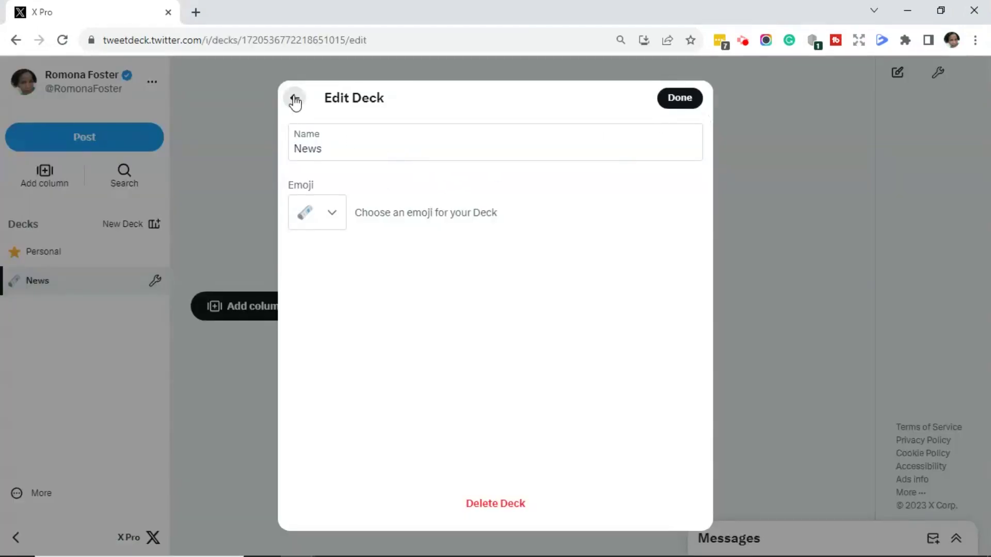
{"action": "left_click", "coordinate": [294, 101]}
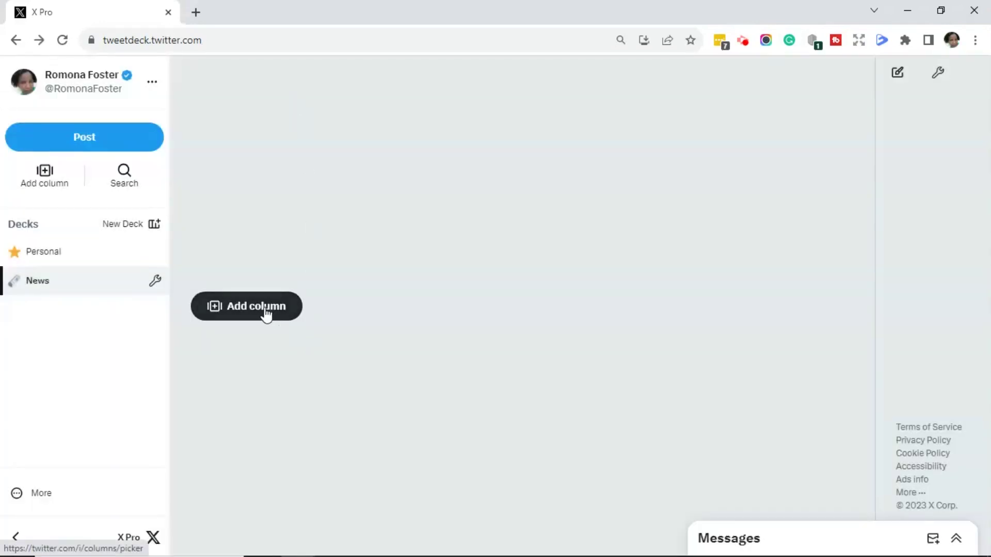
{"action": "left_click", "coordinate": [266, 312]}
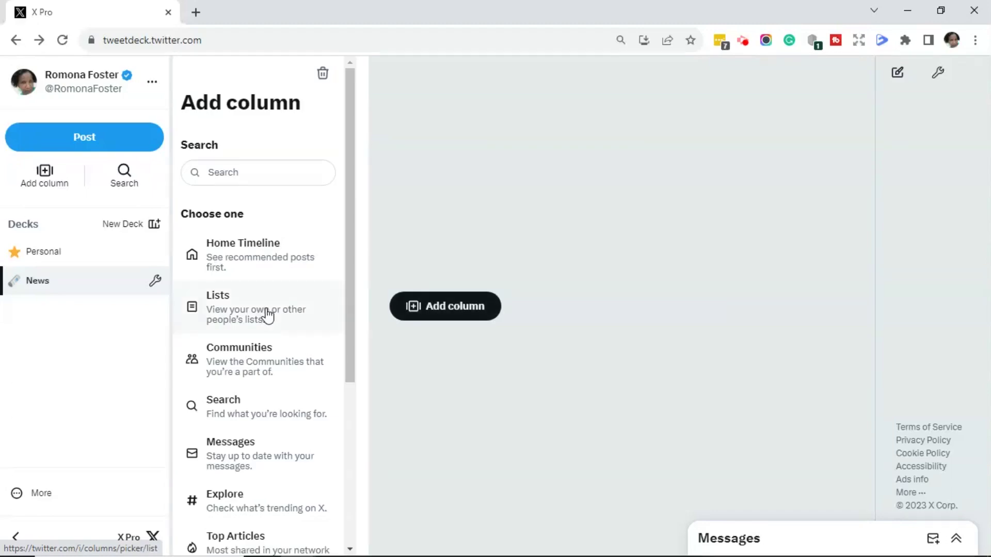
{"action": "left_click", "coordinate": [267, 175]}
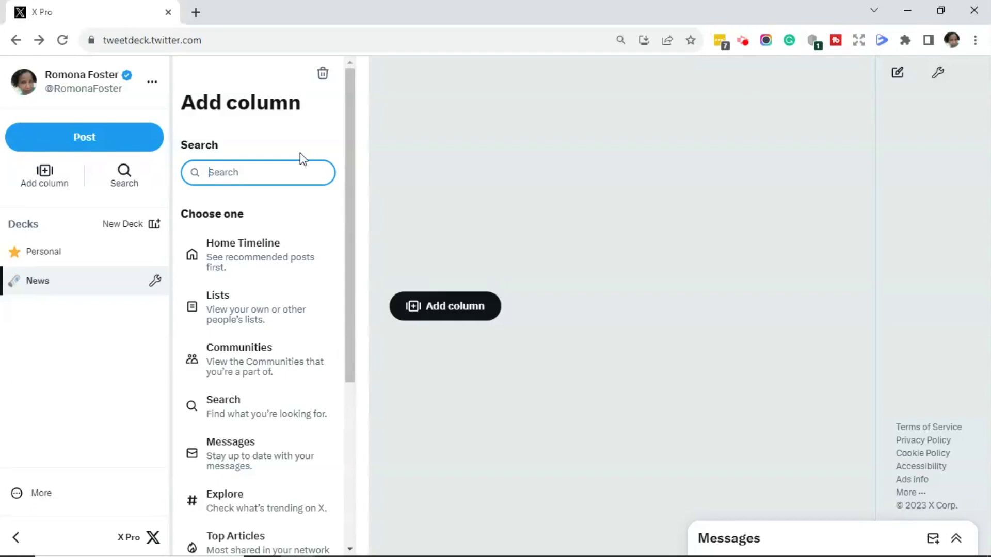
{"action": "type", "text": "fin"}
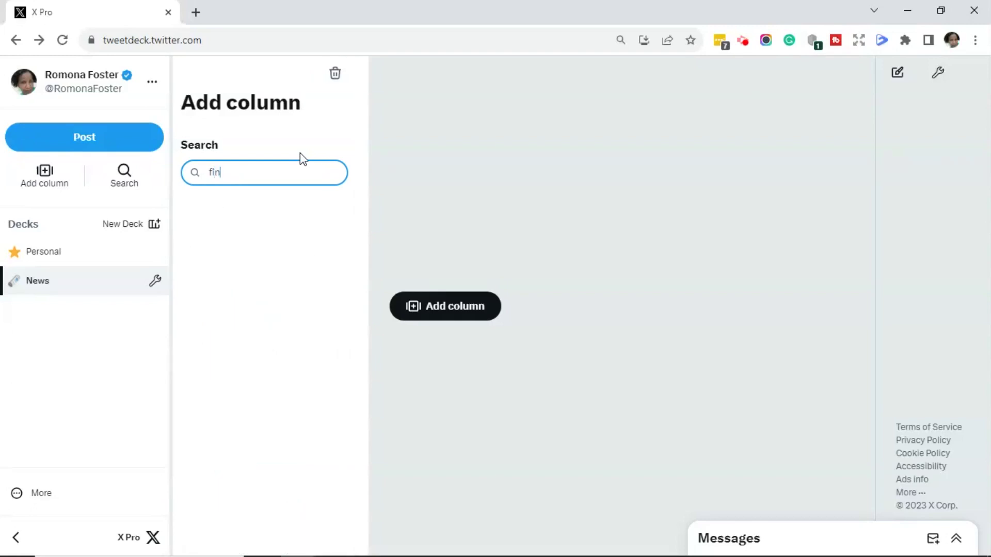
{"action": "type", "text": "ancial"}
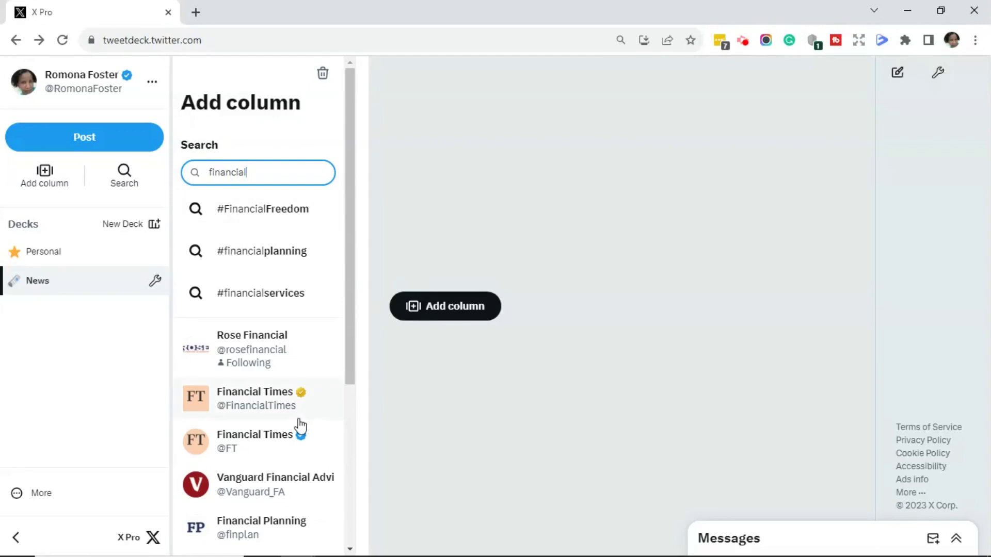
{"action": "left_click", "coordinate": [275, 445]}
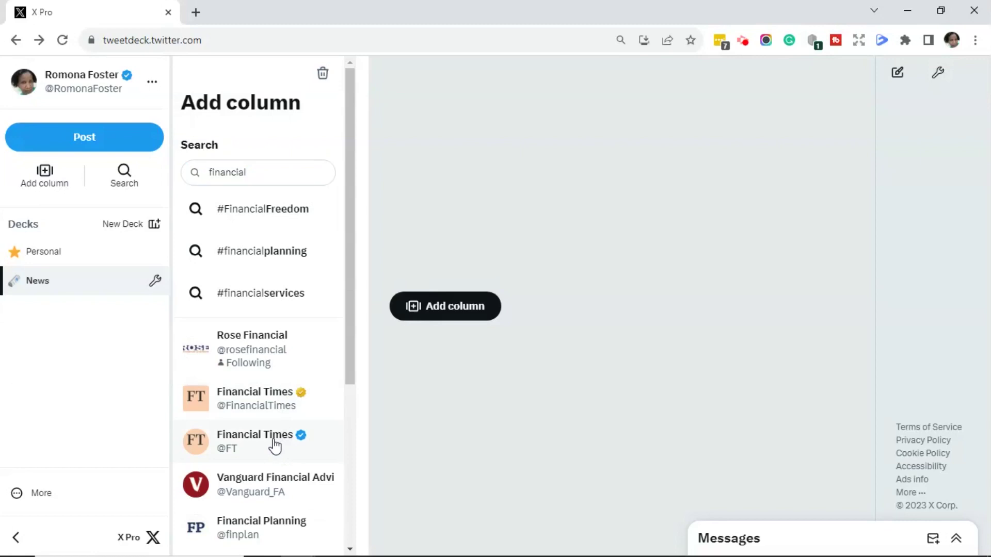
{"action": "left_click", "coordinate": [274, 439]}
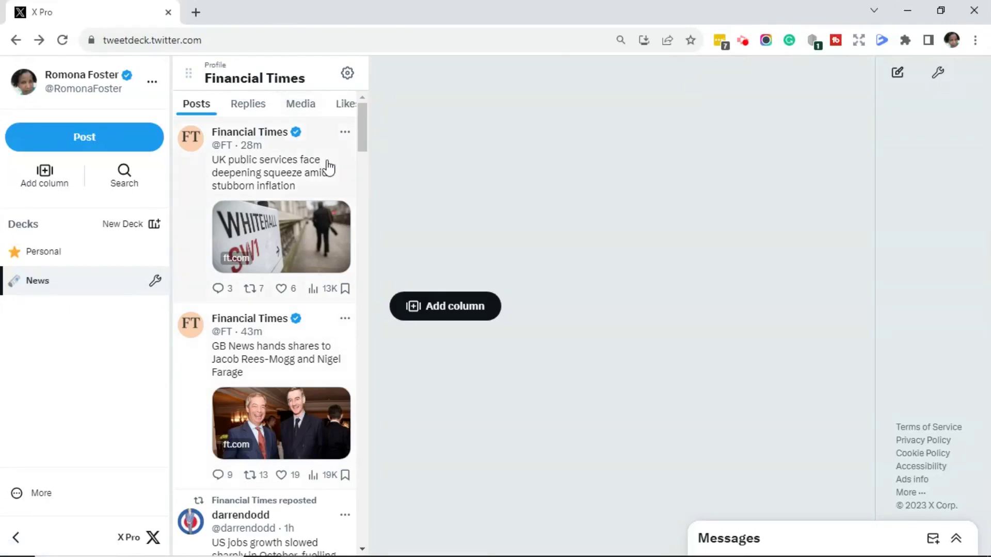
{"action": "left_click", "coordinate": [461, 319]}
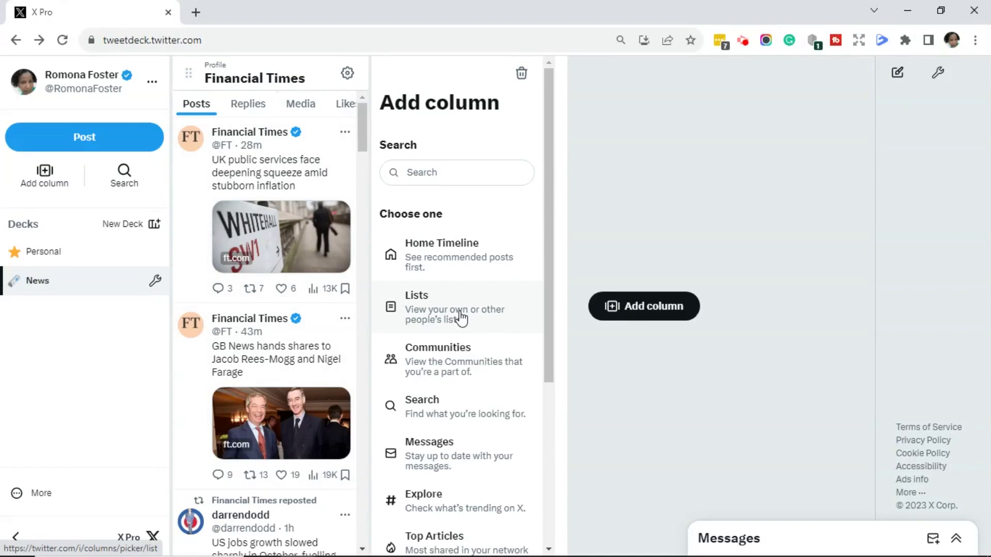
{"action": "left_click", "coordinate": [436, 171]}
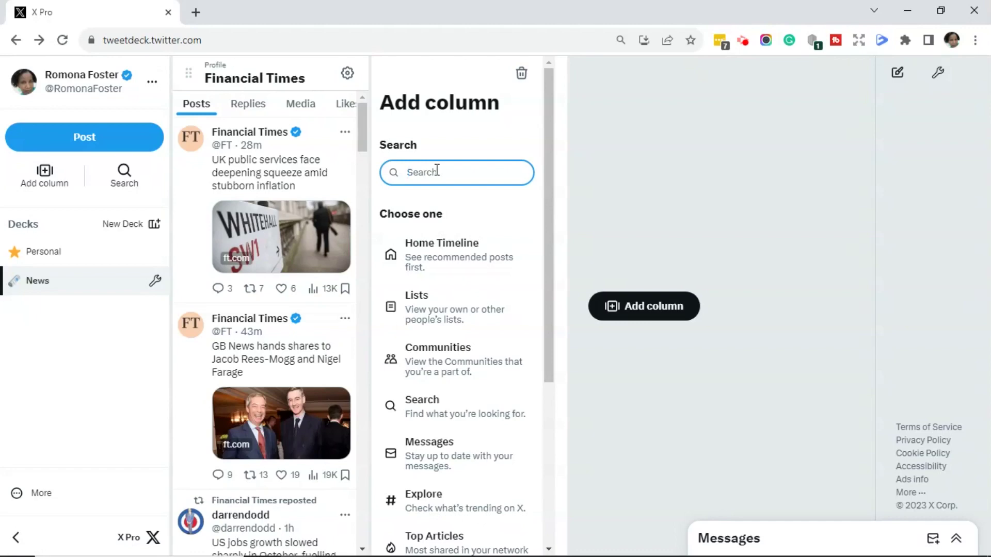
{"action": "type", "text": "reuter"}
{"action": "left_click", "coordinate": [454, 311]}
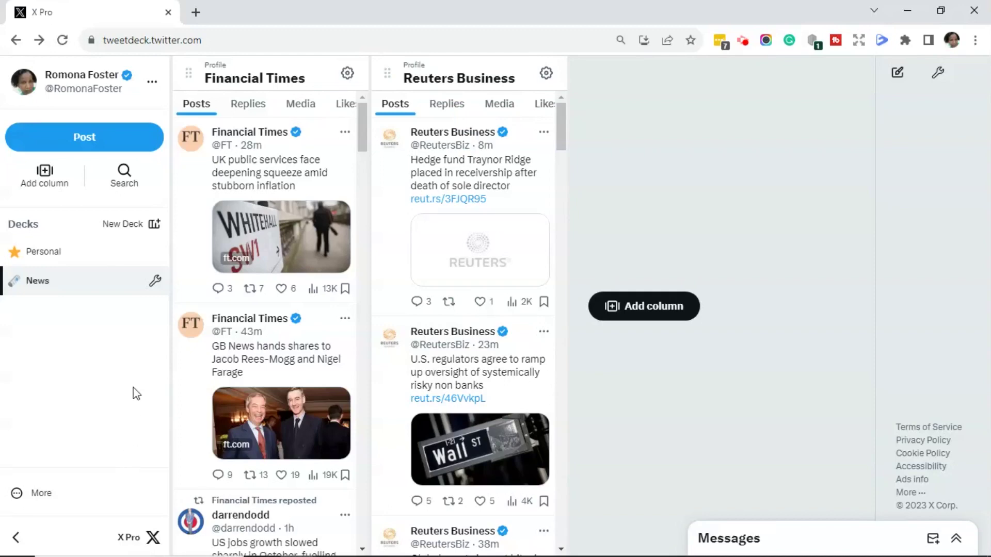
- Check the account options for adding an existing account, viewing delegate accounts and logging out
{"action": "left_click", "coordinate": [152, 83]}
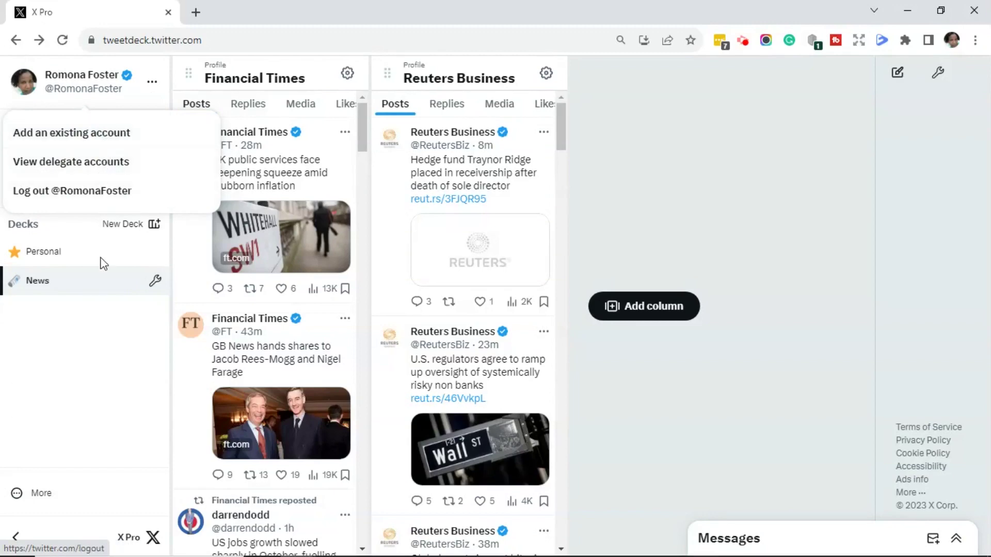
{"action": "left_click", "coordinate": [115, 388]}
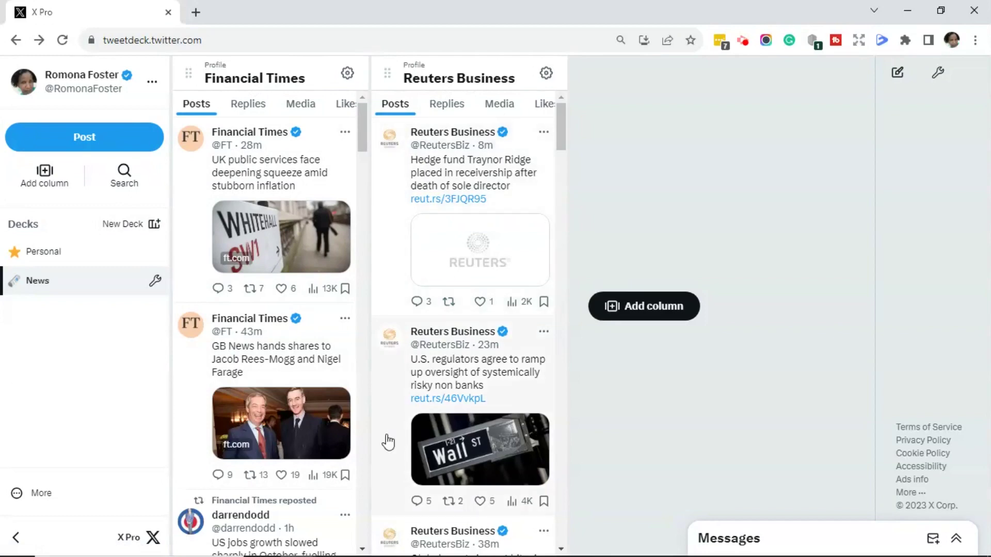
- Create a new Deck named X with the heavy multiplication x emoji
{"action": "left_click", "coordinate": [126, 226]}
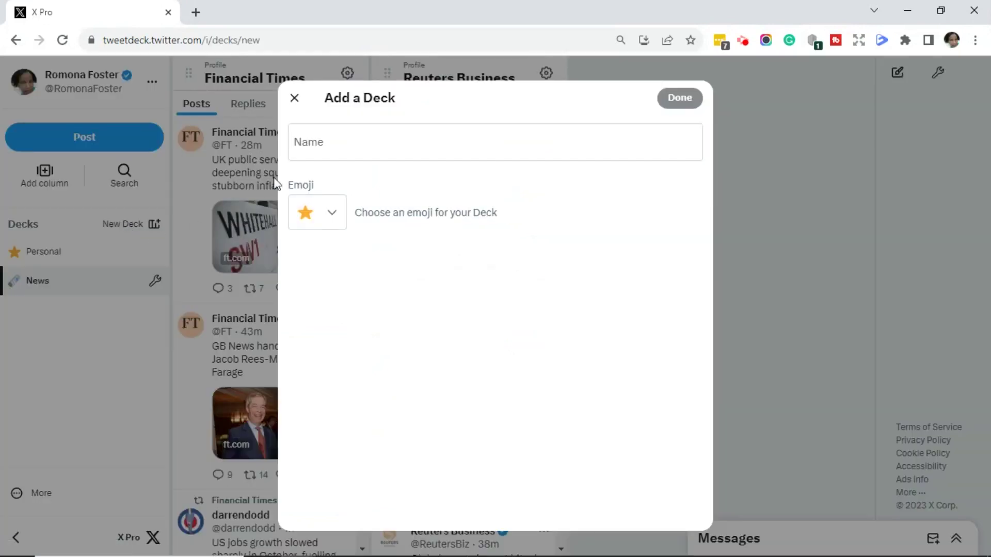
{"action": "left_click", "coordinate": [334, 145]}
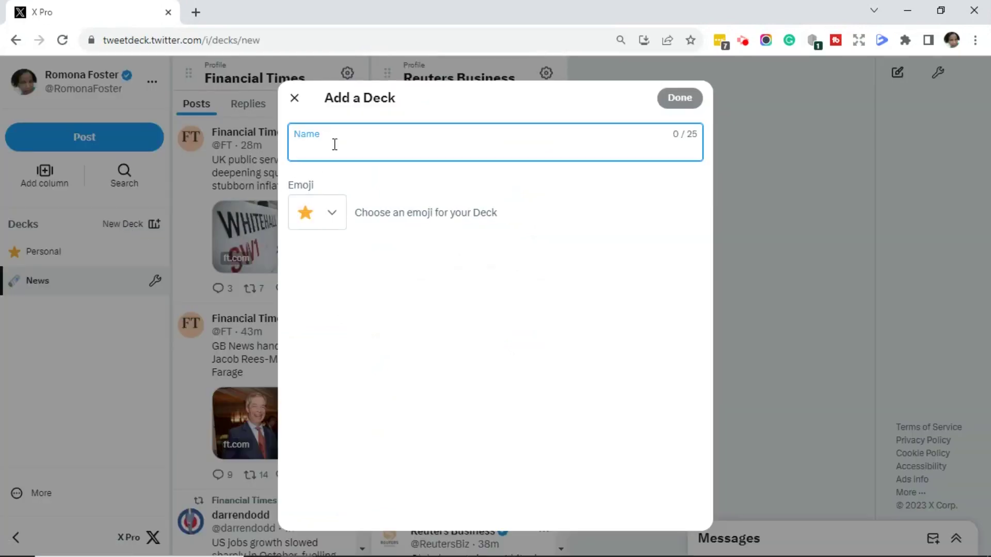
{"action": "type", "text": "X"}
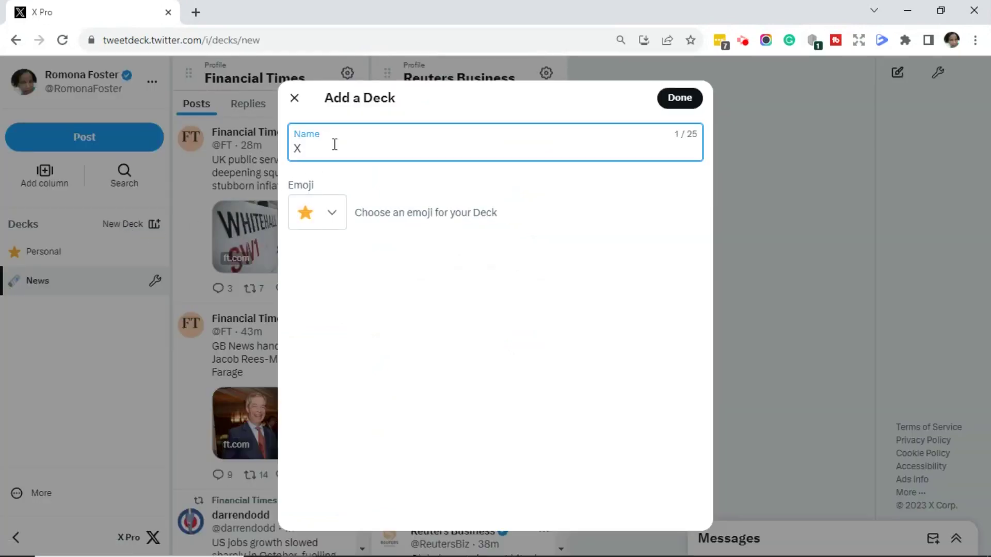
{"action": "left_click", "coordinate": [334, 219]}
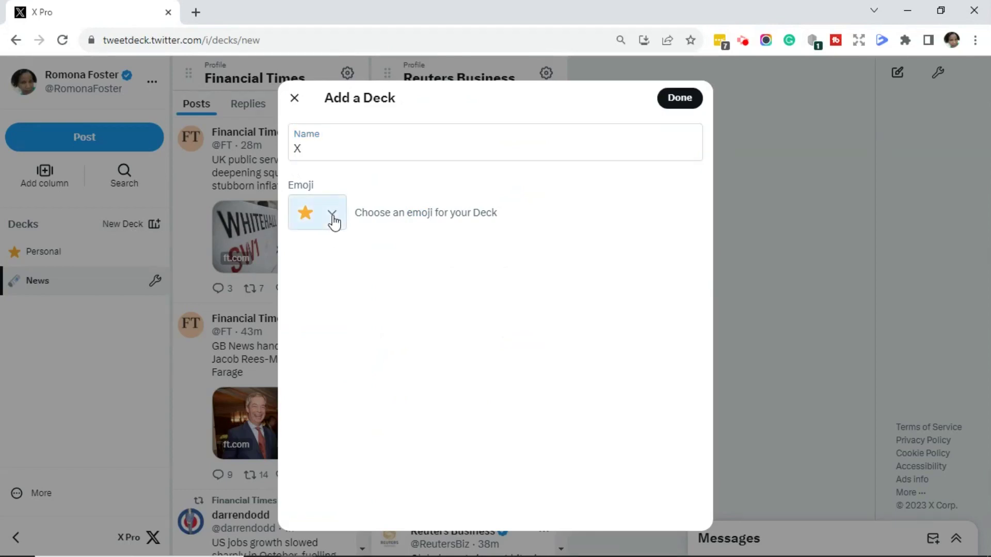
{"action": "left_click", "coordinate": [332, 214]}
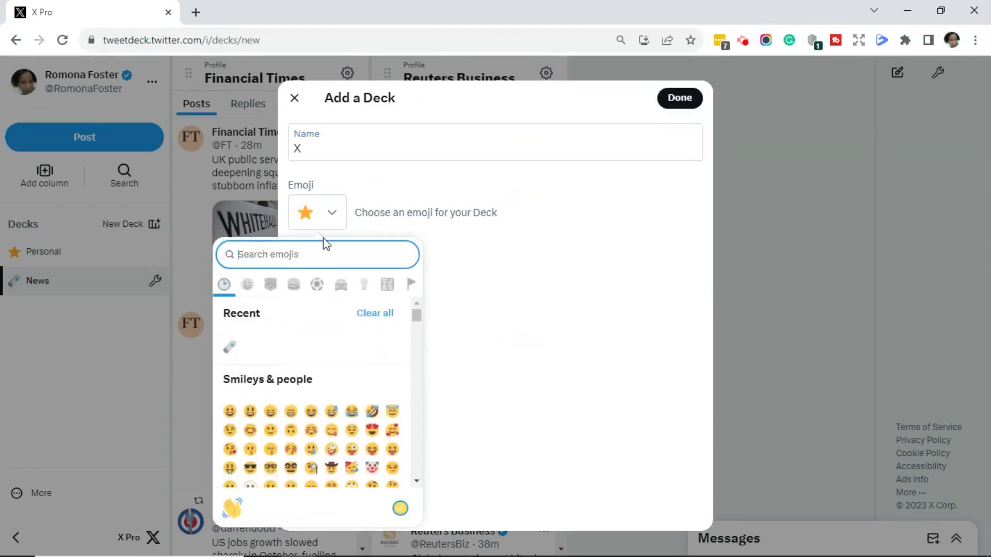
{"action": "type", "text": "x"}
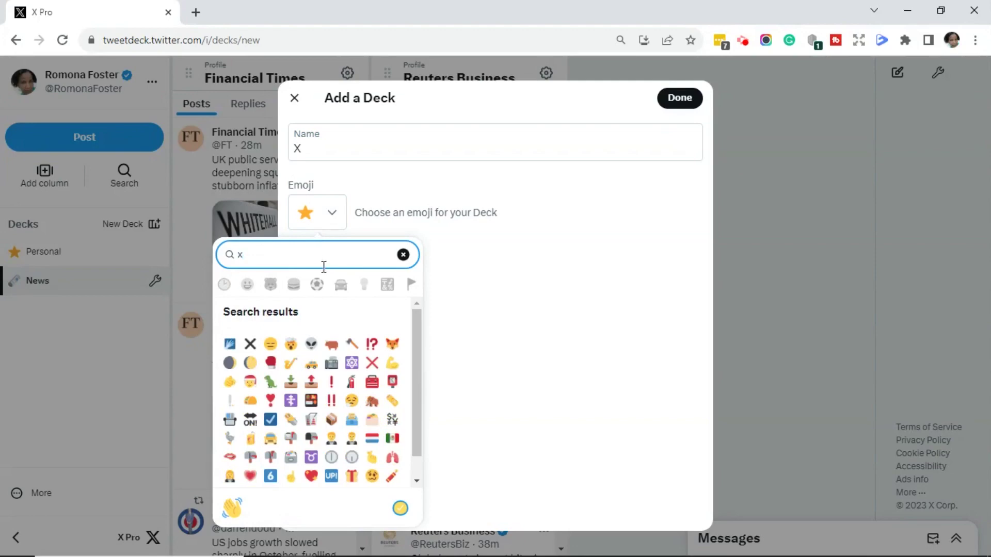
{"action": "left_click", "coordinate": [251, 344]}
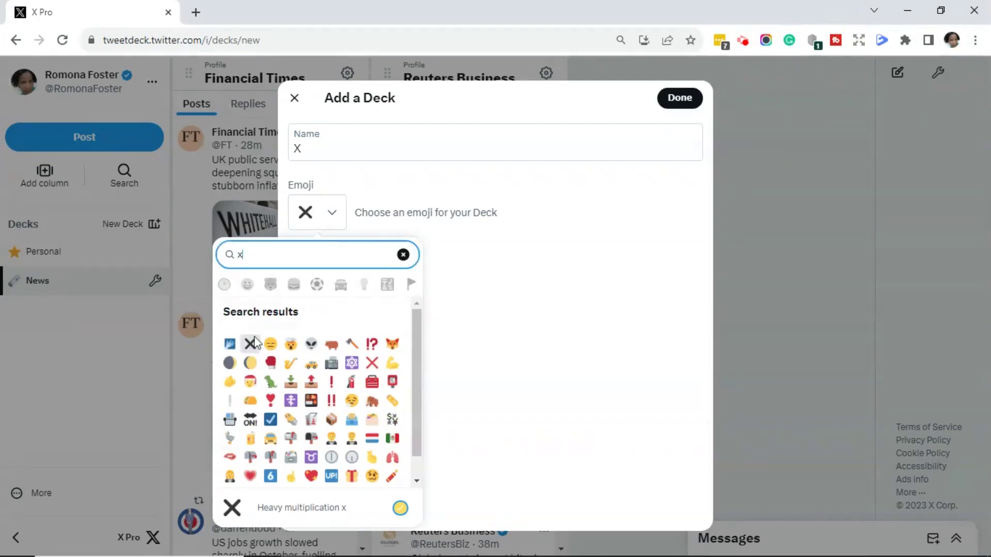
{"action": "left_click", "coordinate": [679, 98]}
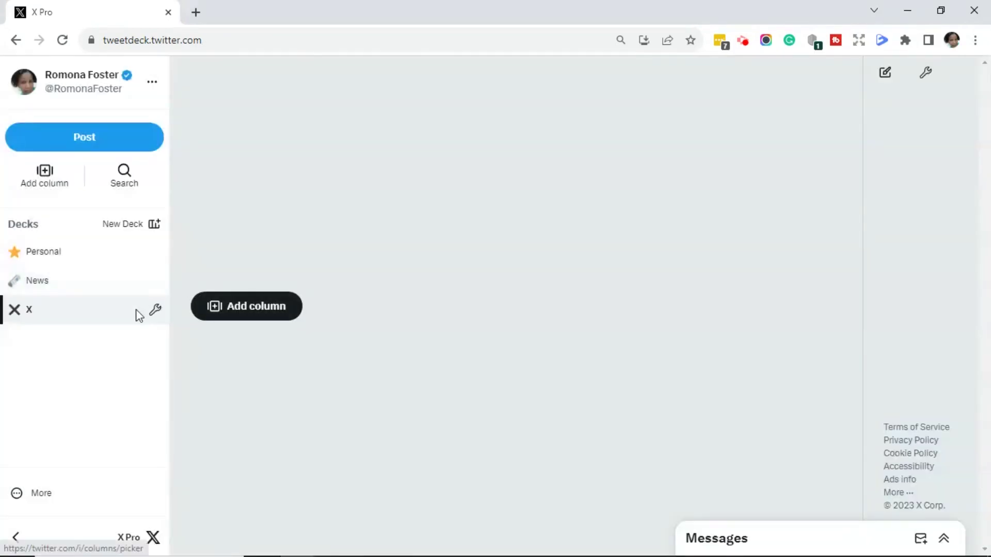
{"action": "left_click", "coordinate": [263, 308]}
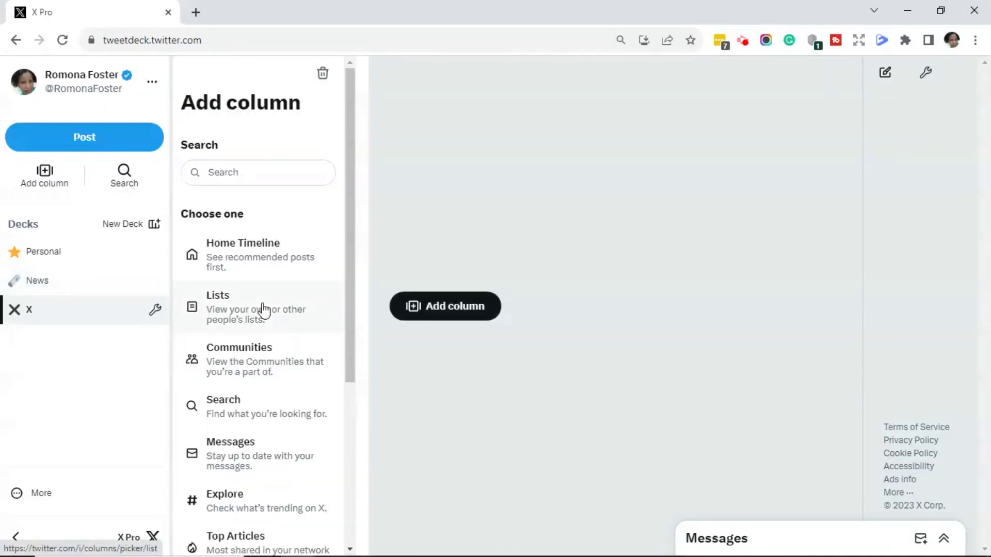
{"action": "left_click", "coordinate": [246, 172]}
{"action": "type", "text": "x"}
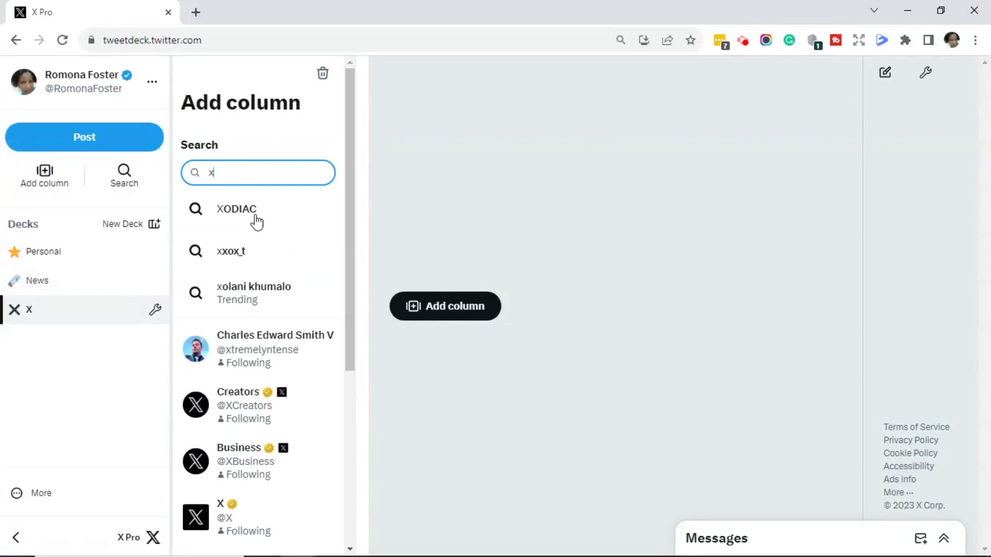
{"action": "left_click", "coordinate": [250, 405]}
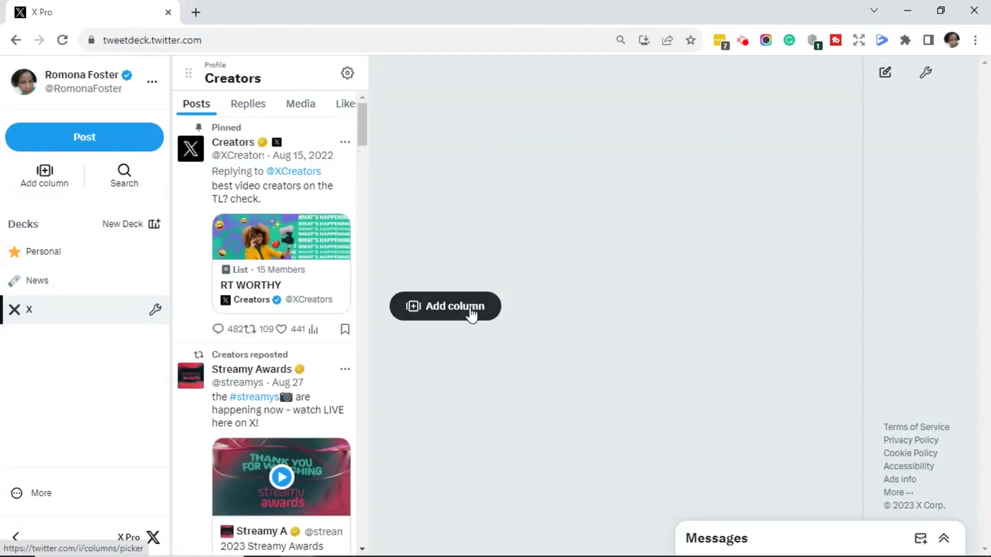
{"action": "left_click", "coordinate": [470, 310]}
{"action": "left_click", "coordinate": [428, 171]}
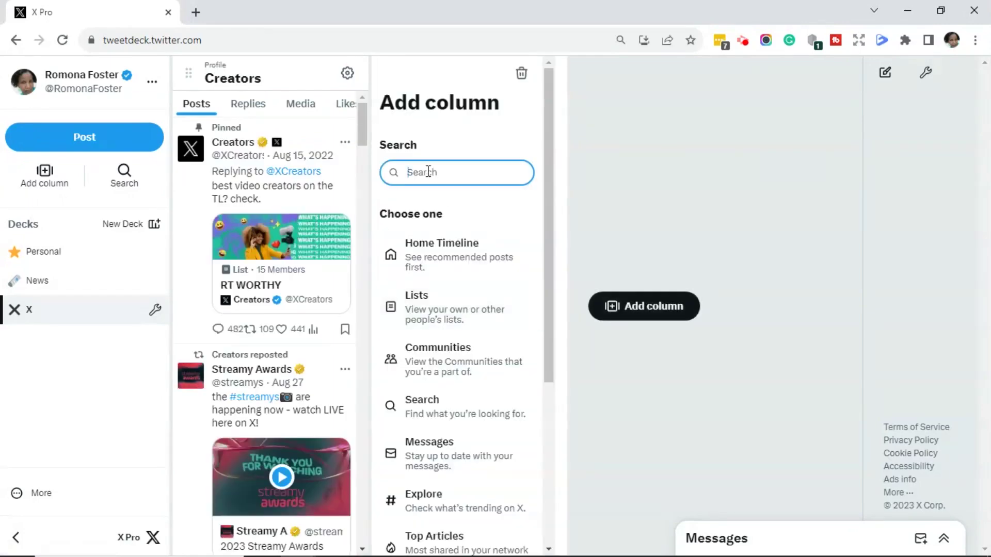
{"action": "type", "text": "x"}
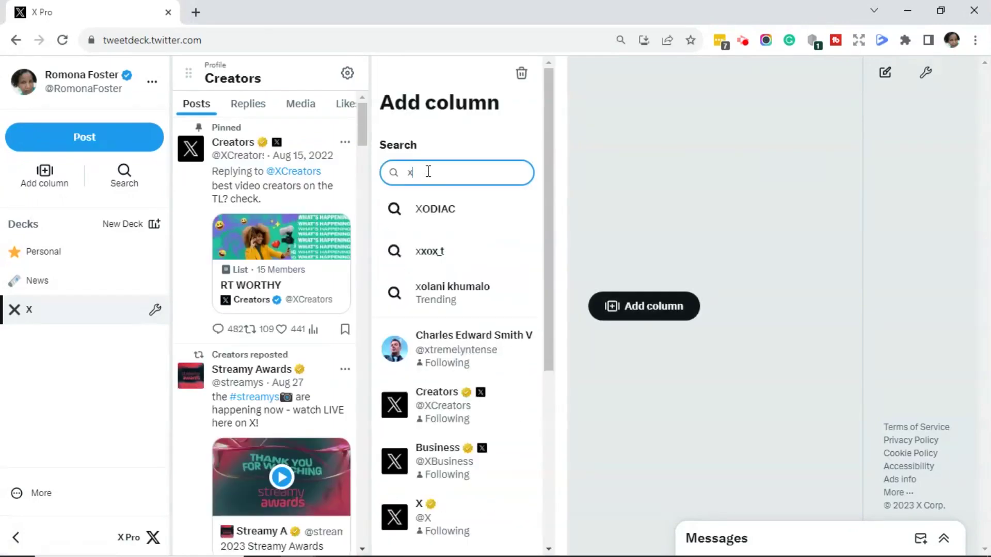
{"action": "left_click", "coordinate": [474, 463]}
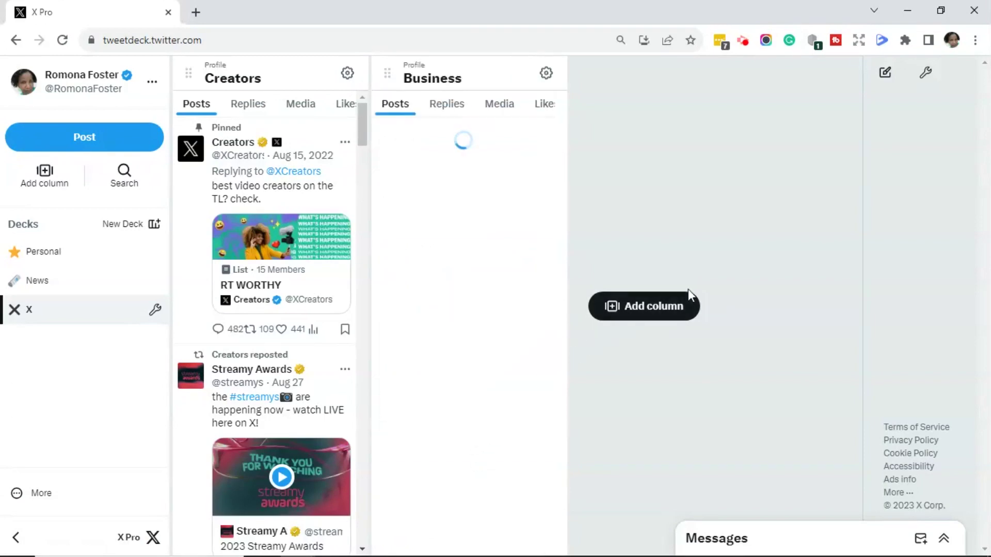
- Add the X @X profile as a third column in the X Deck, using the search term "x"
{"action": "left_click", "coordinate": [669, 308]}
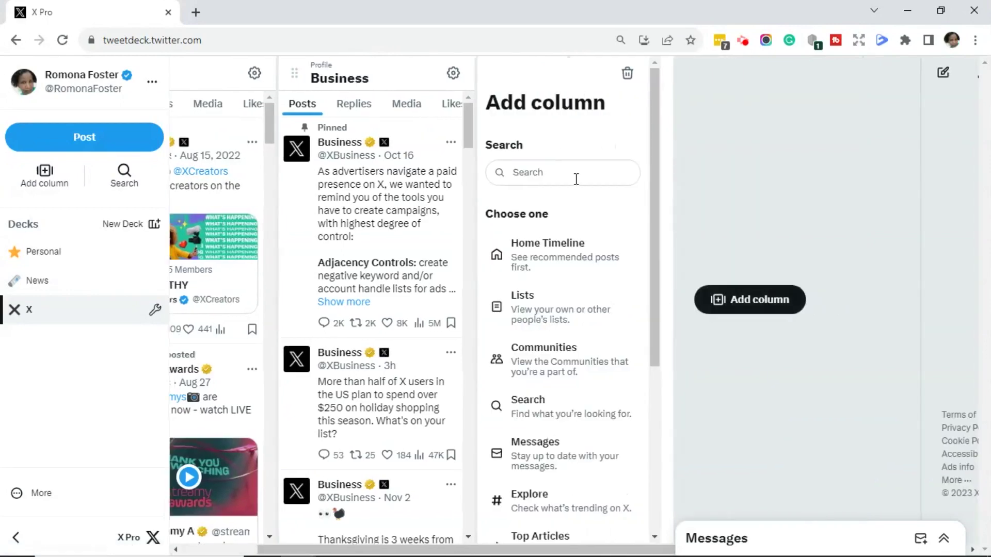
{"action": "left_click", "coordinate": [576, 178]}
{"action": "type", "text": "x"}
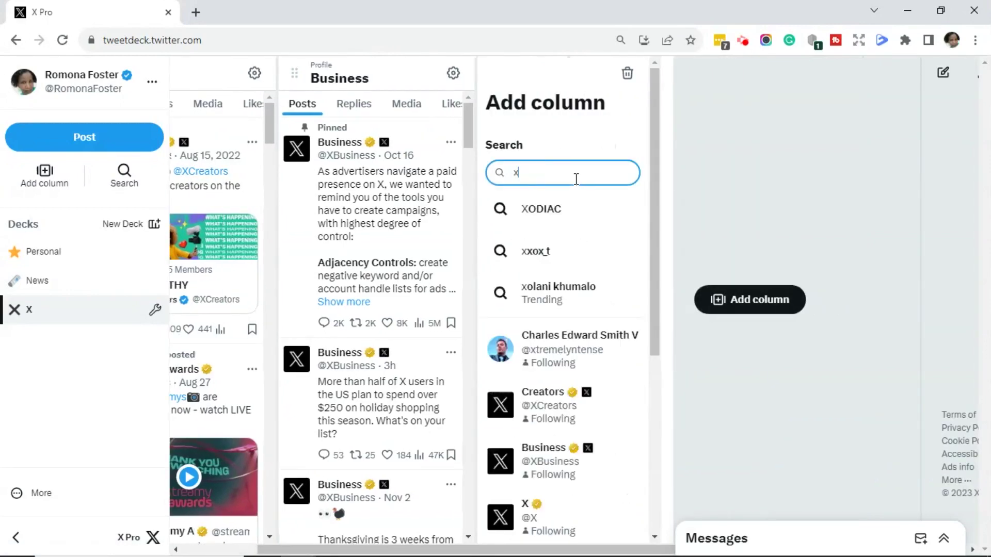
{"action": "left_click", "coordinate": [551, 515]}
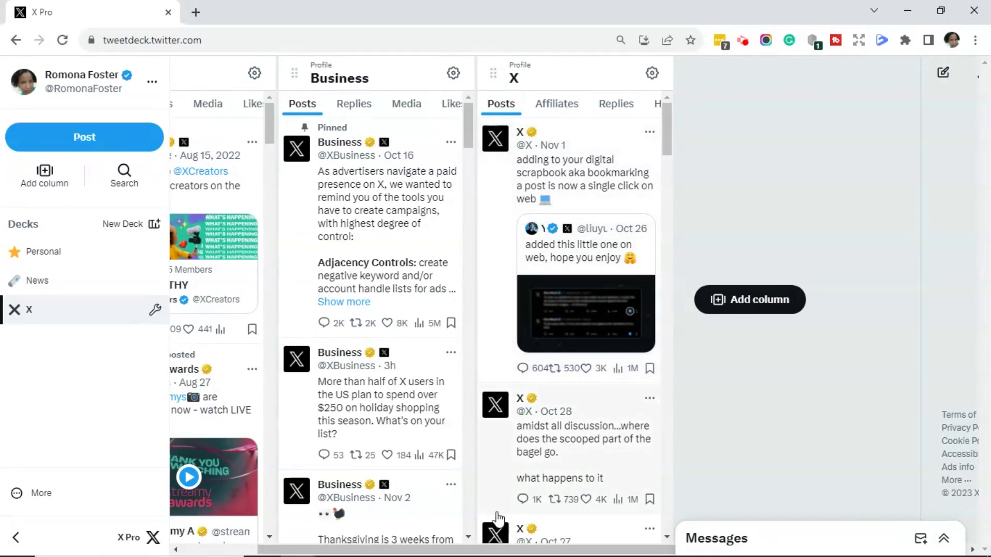
- Move the X profile column to the beginning of the Deck, ahead of Creators and Business
{"action": "left_click_drag", "start_coordinate": [500, 551], "coordinate": [423, 551]}
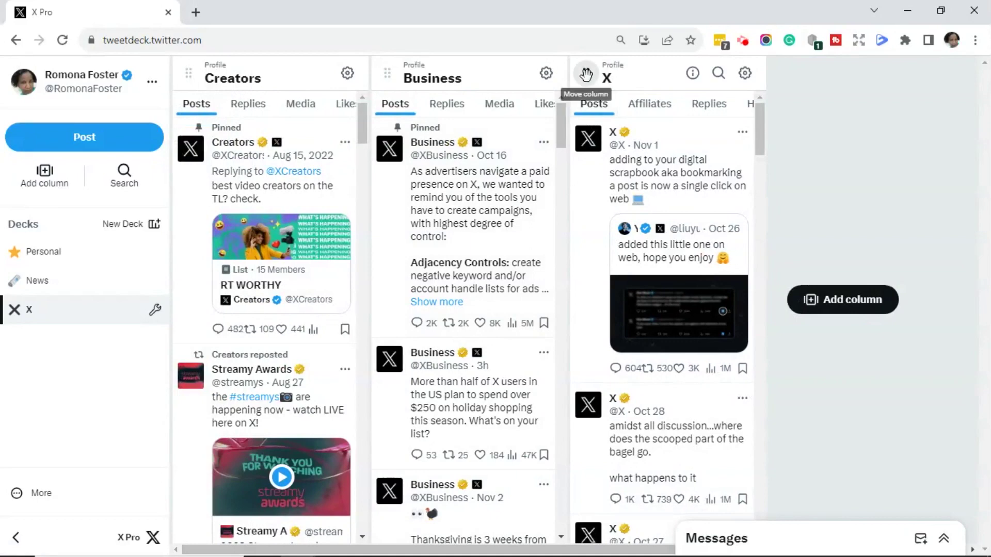
{"action": "left_click_drag", "start_coordinate": [586, 76], "coordinate": [184, 88]}
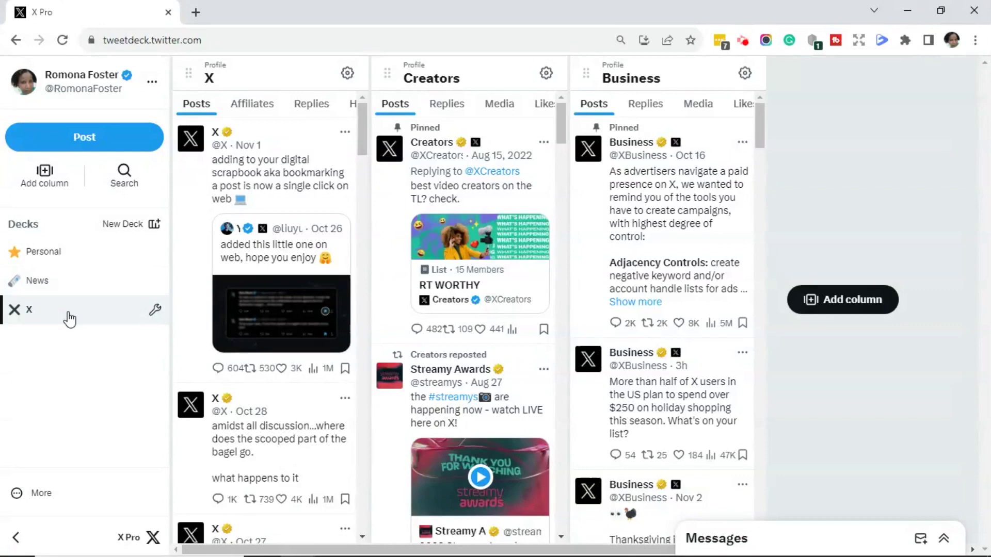
- Switch to the News Deck, set the default column width to Medium in the display settings, and apply it to all existing columns
{"action": "left_click", "coordinate": [133, 284]}
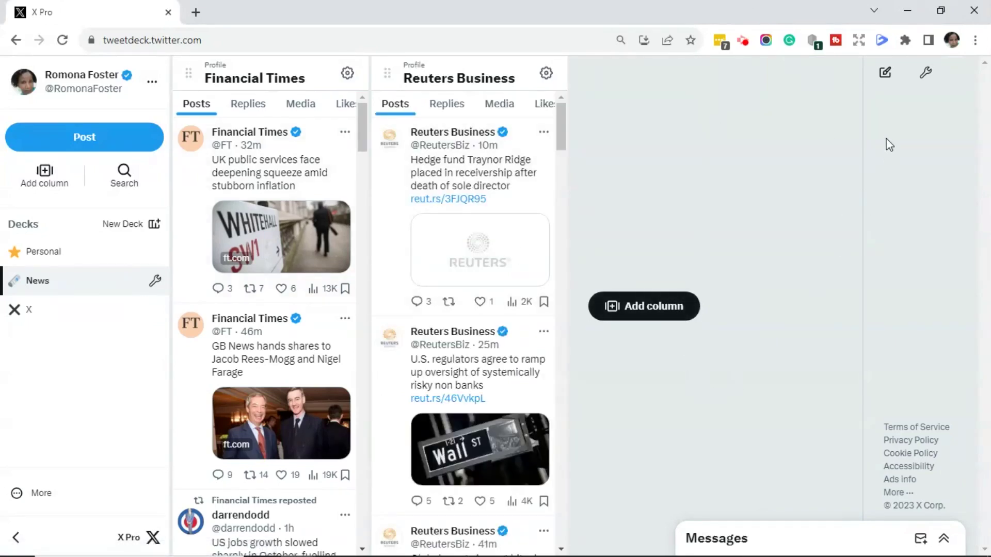
{"action": "left_click", "coordinate": [885, 74]}
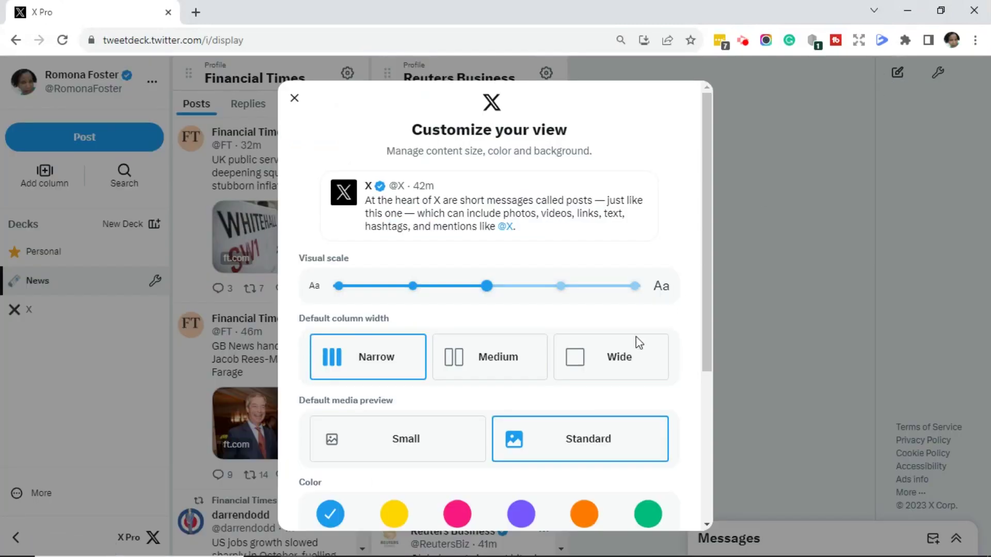
{"action": "left_click", "coordinate": [494, 364]}
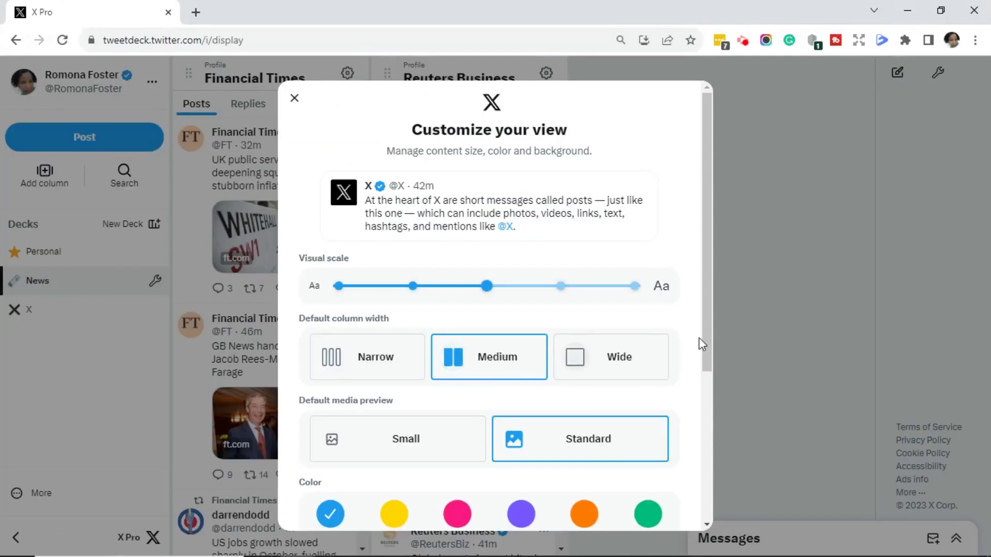
{"action": "scroll", "coordinate": [707, 335], "scroll_direction": "down", "scroll_amount": 4}
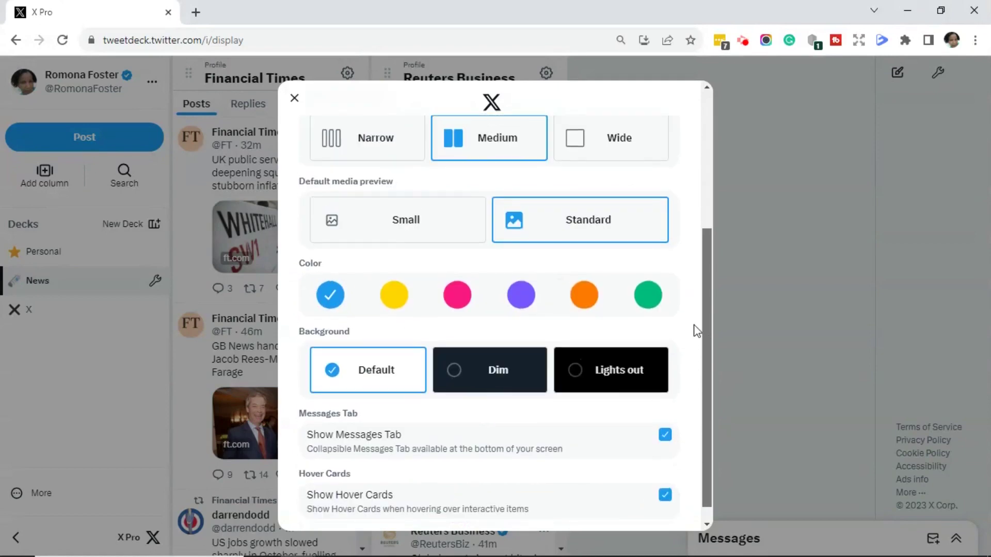
{"action": "scroll", "coordinate": [696, 330], "scroll_direction": "up", "scroll_amount": 4}
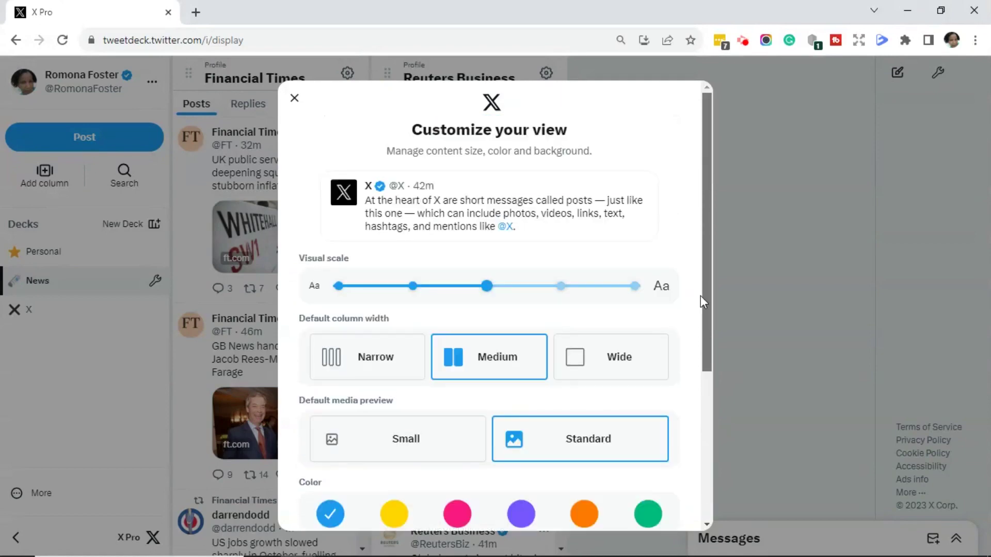
{"action": "left_click", "coordinate": [295, 99]}
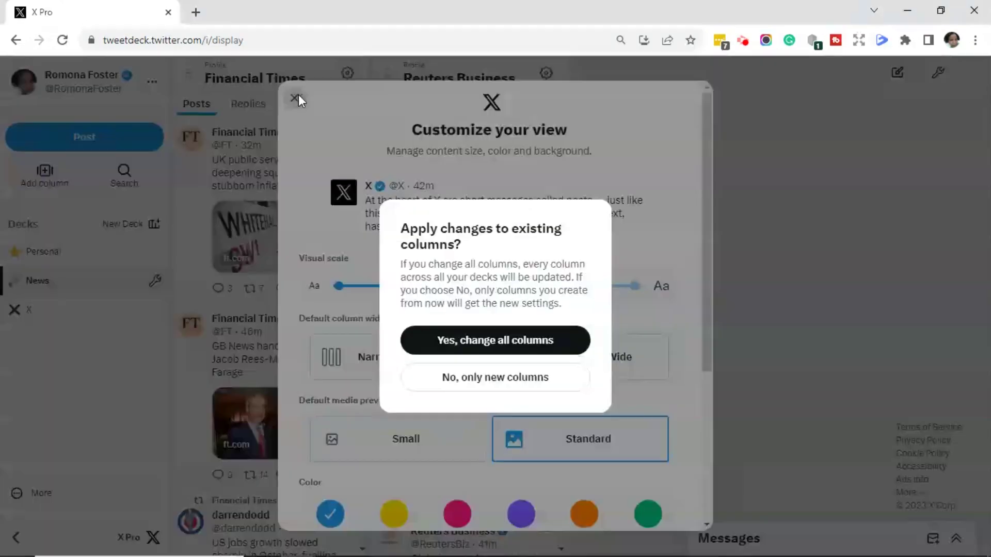
{"action": "left_click", "coordinate": [521, 340]}
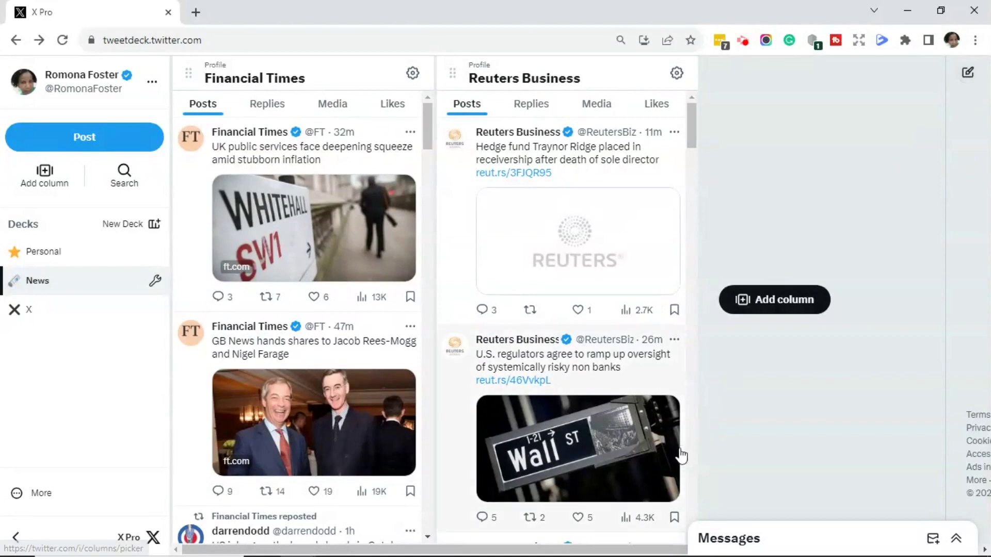
- Check the News Deck's editing options for its name, emoji and deletion, and leave them without changes
{"action": "left_click_drag", "start_coordinate": [647, 551], "coordinate": [710, 550]}
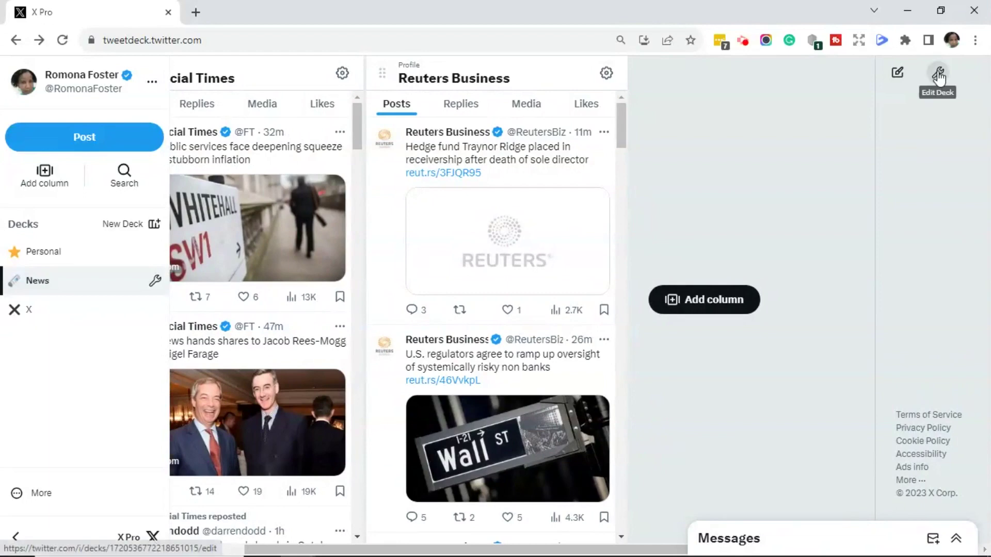
{"action": "left_click", "coordinate": [938, 73]}
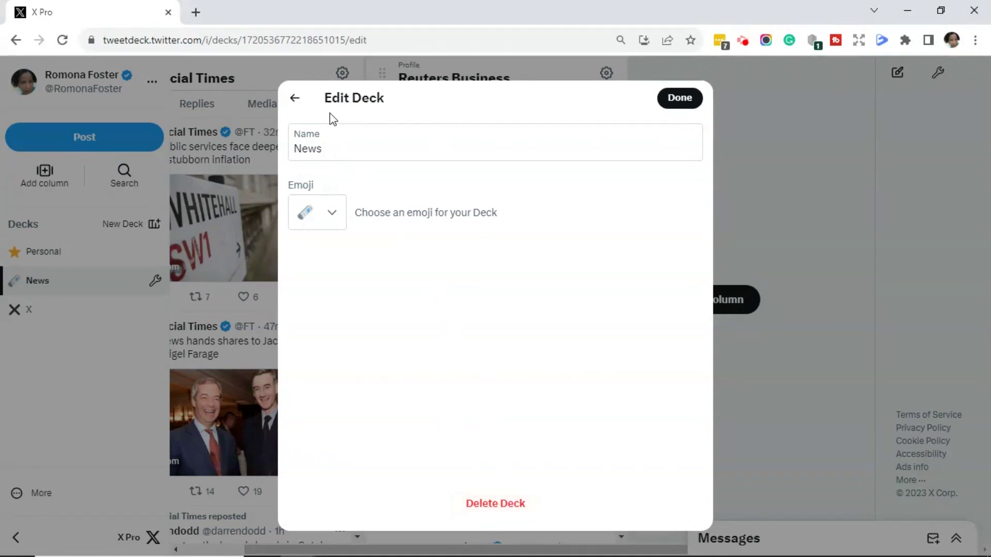
{"action": "left_click", "coordinate": [293, 103]}
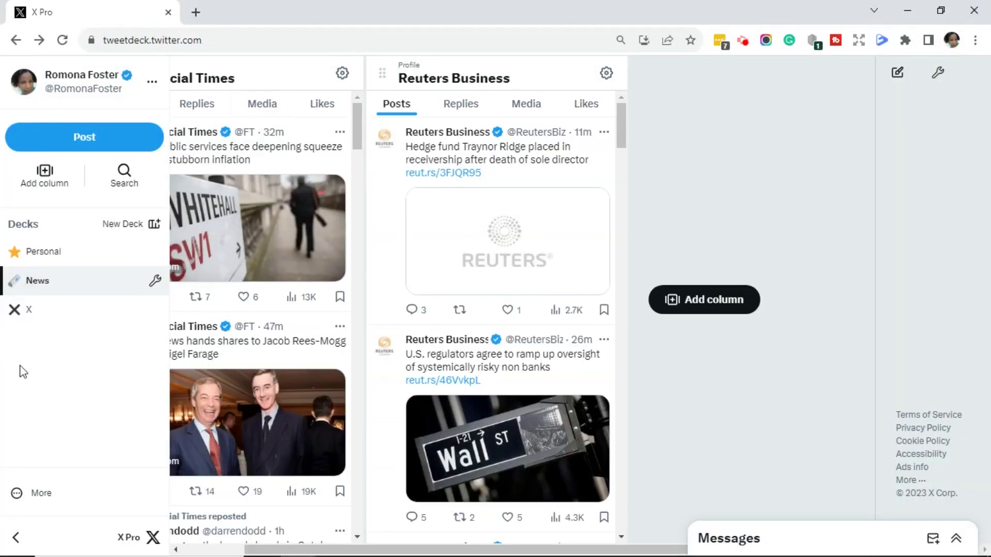
- Open Settings and privacy and look through the account, Premium and Additional resources sections
{"action": "left_click", "coordinate": [41, 497]}
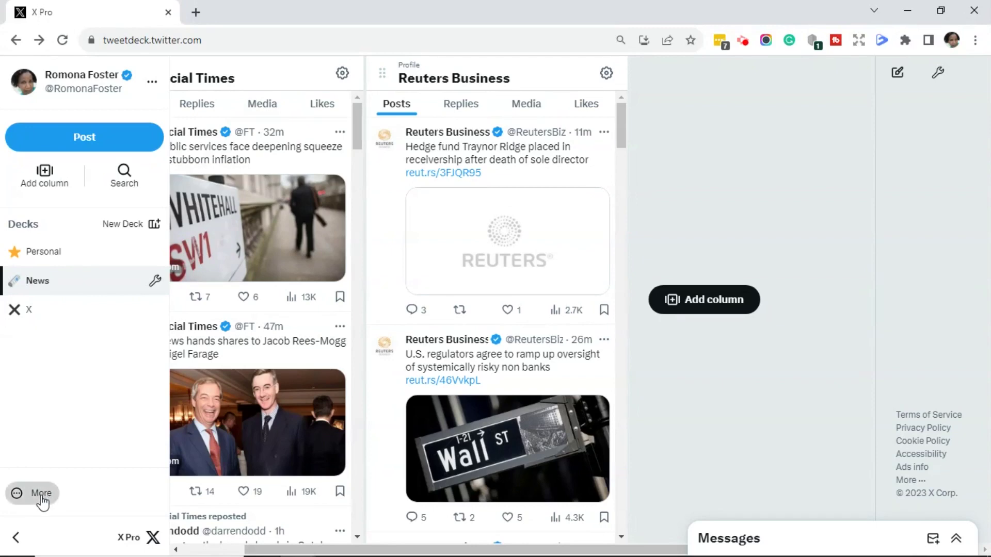
{"action": "left_click", "coordinate": [41, 496]}
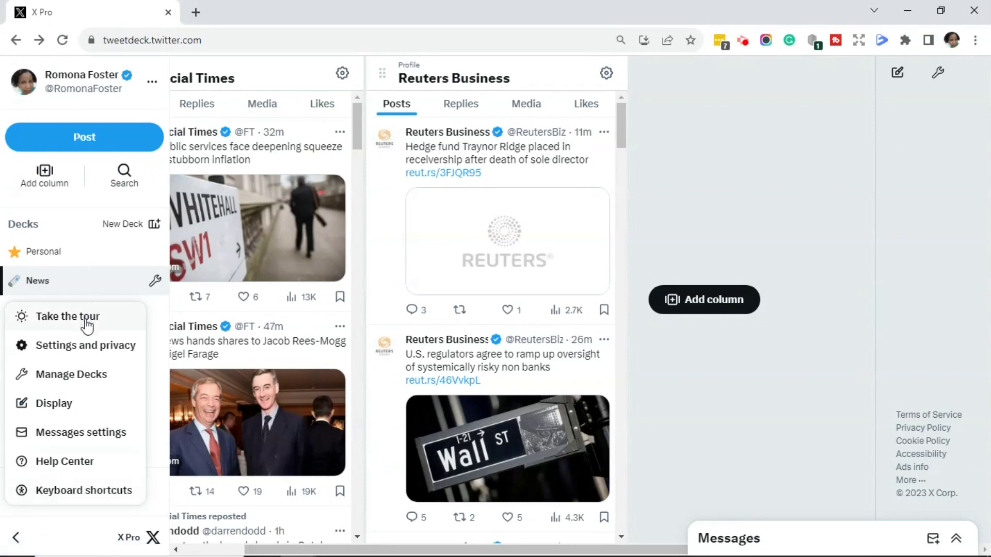
{"action": "left_click", "coordinate": [88, 354]}
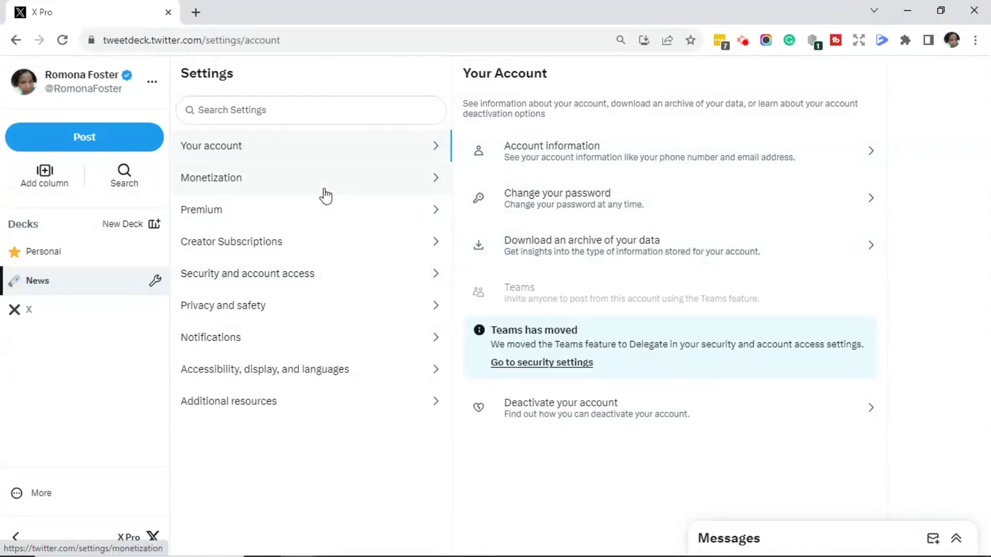
{"action": "left_click", "coordinate": [381, 217]}
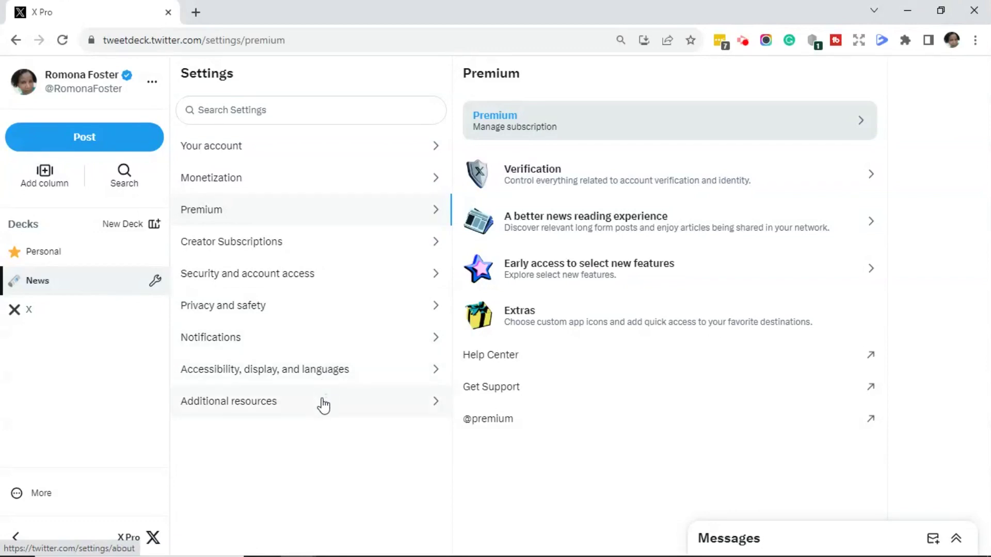
{"action": "left_click", "coordinate": [269, 413]}
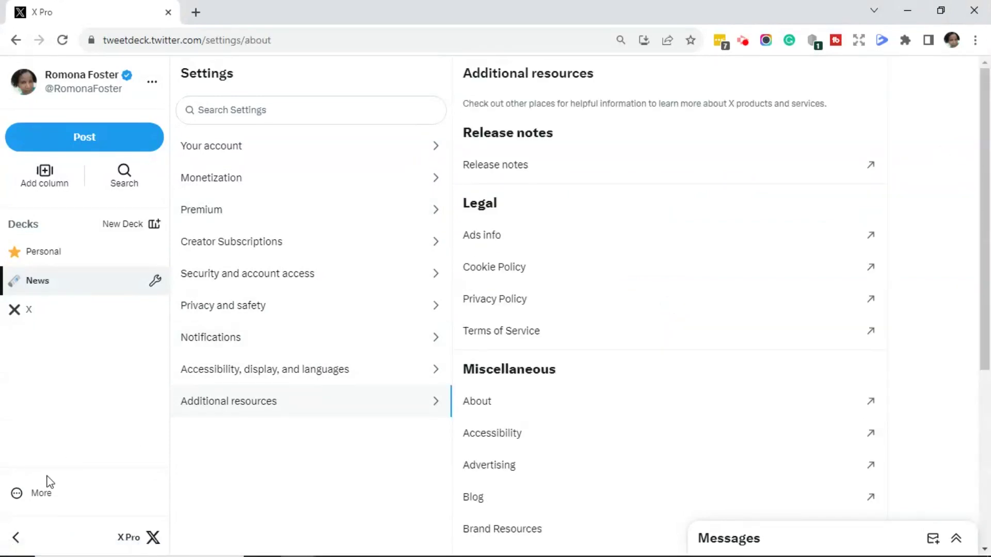
- Review the Manage Decks options and the Personal Deck's name, emoji and deletion settings, and leave them without changes
{"action": "left_click", "coordinate": [41, 498]}
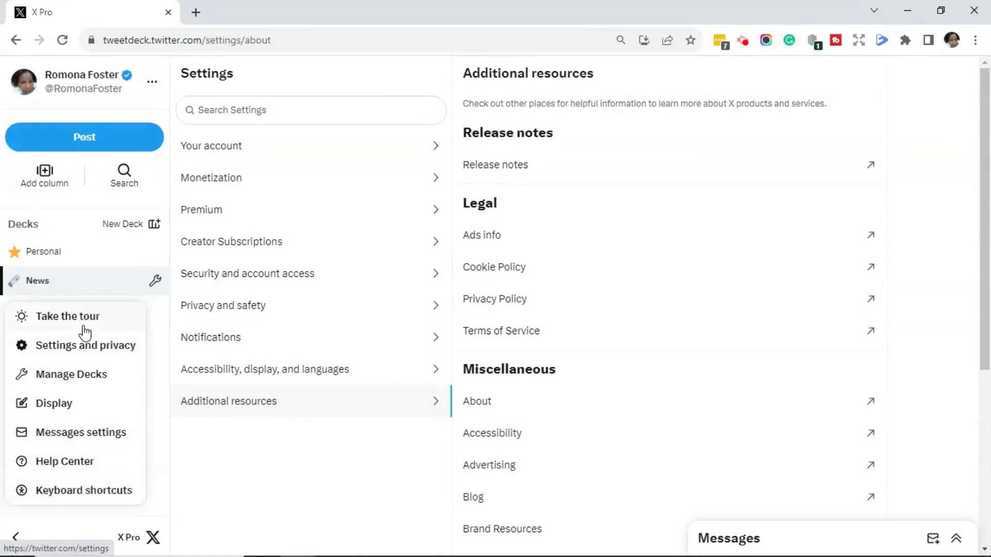
{"action": "left_click", "coordinate": [78, 383]}
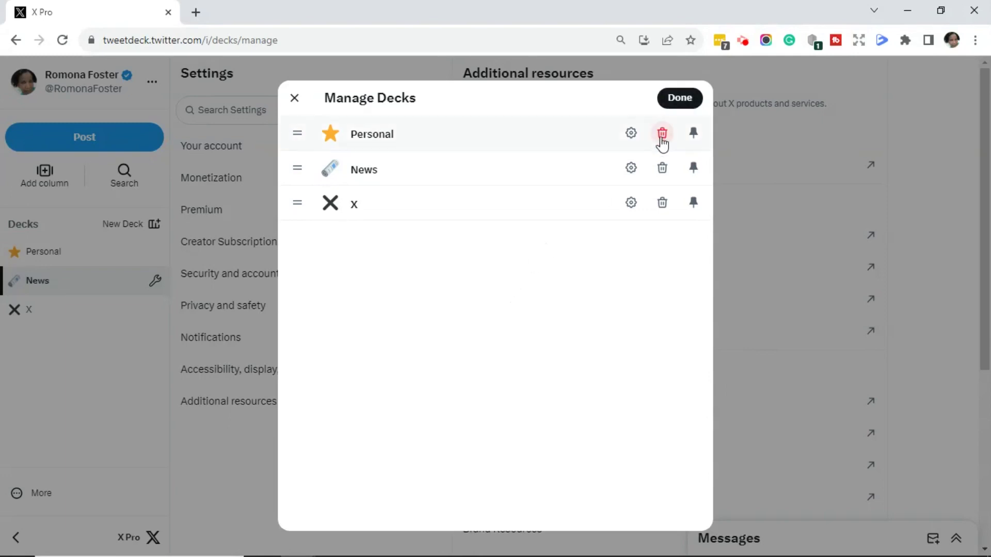
{"action": "left_click", "coordinate": [631, 134]}
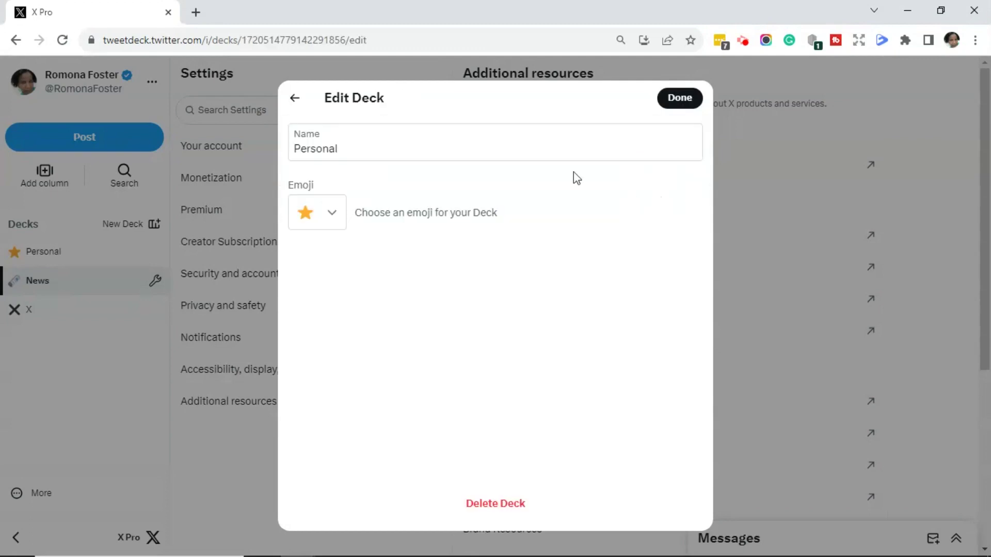
{"action": "left_click", "coordinate": [294, 100]}
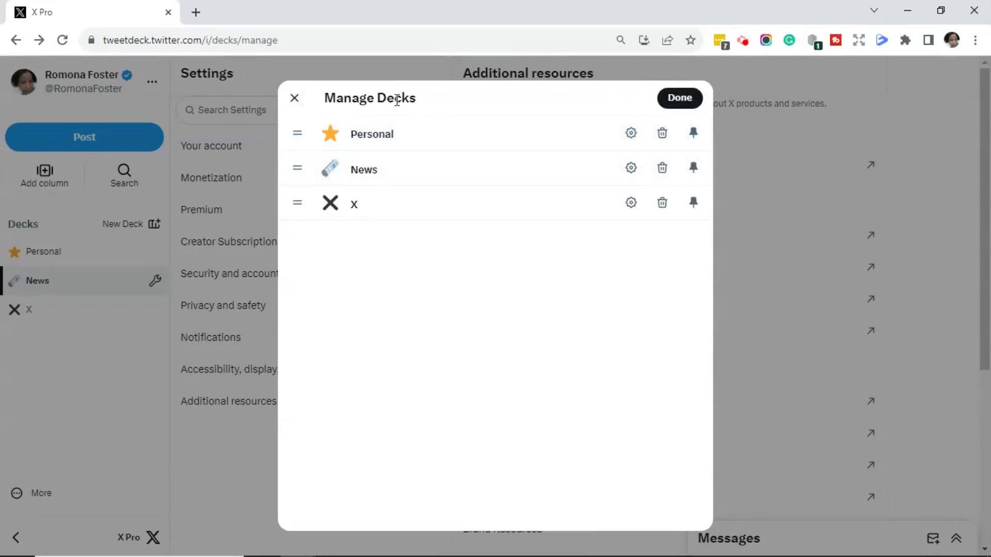
{"action": "left_click", "coordinate": [294, 104]}
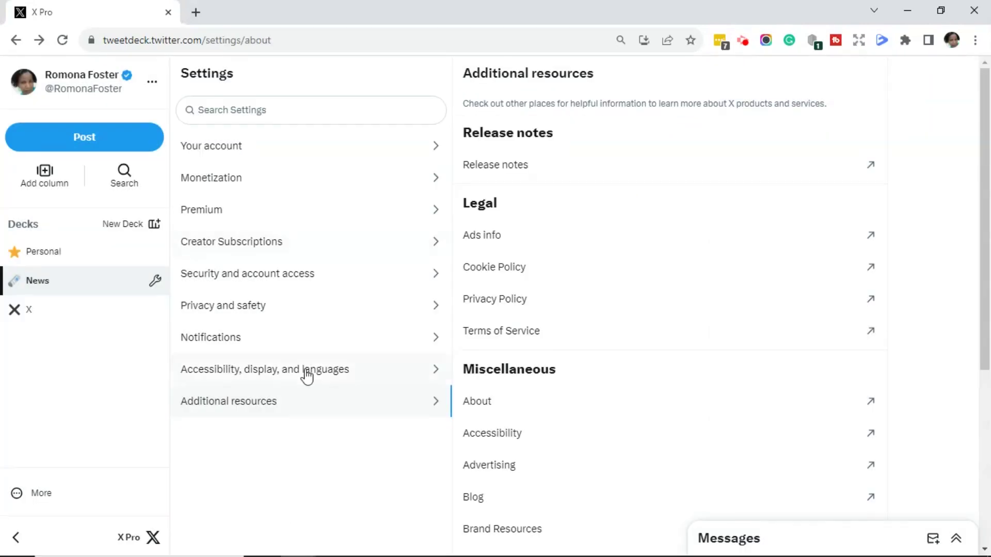
- Check the list of keyboard shortcuts
{"action": "left_click", "coordinate": [41, 494]}
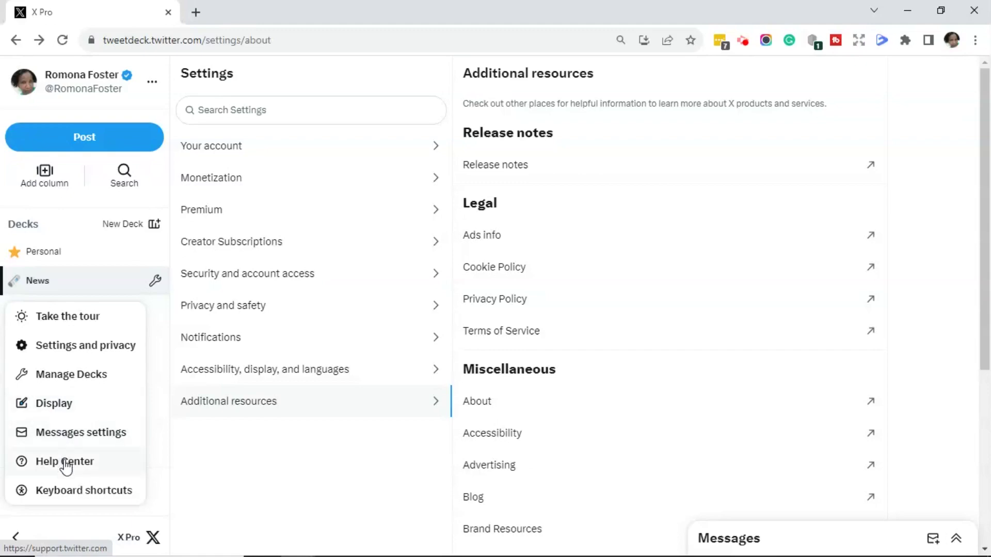
{"action": "left_click", "coordinate": [105, 494]}
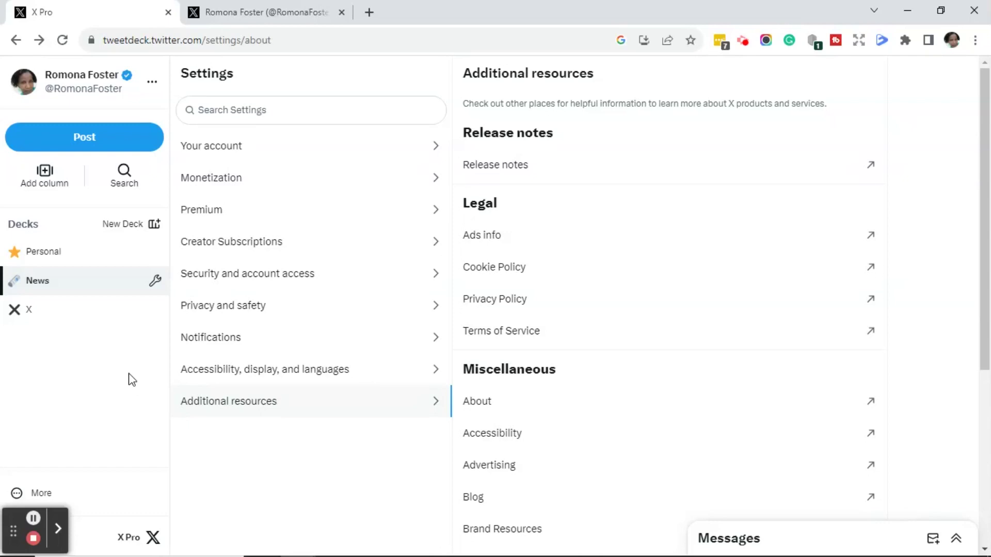
- Compose a new post for everyone with the text "This is a test post from X Pro!"
{"action": "left_click", "coordinate": [85, 141]}
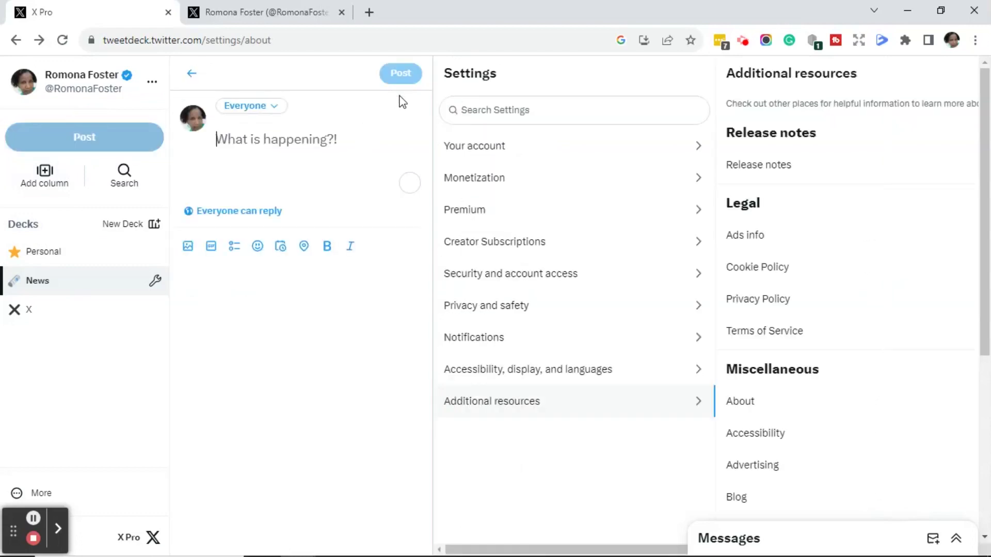
{"action": "left_click", "coordinate": [315, 144]}
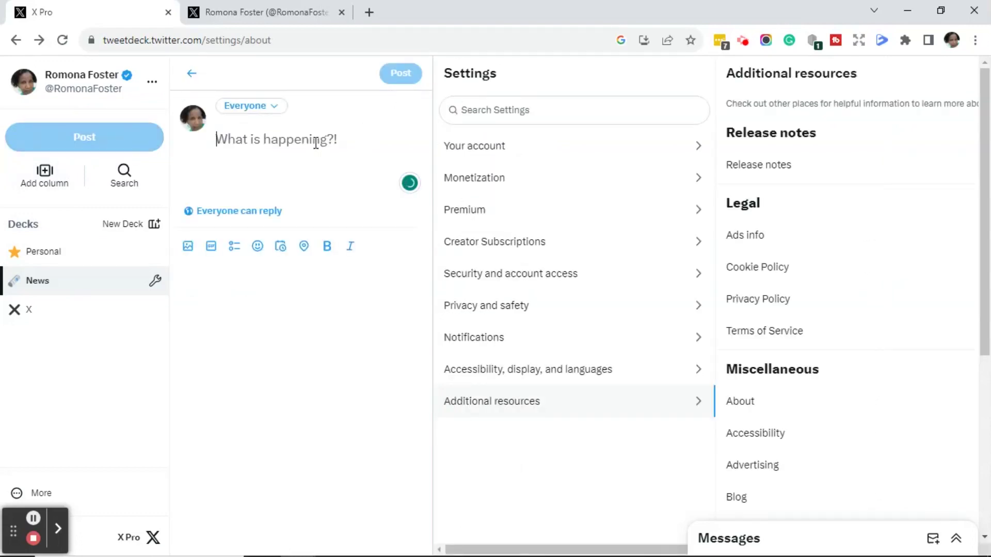
{"action": "type", "text": "This is a test p"}
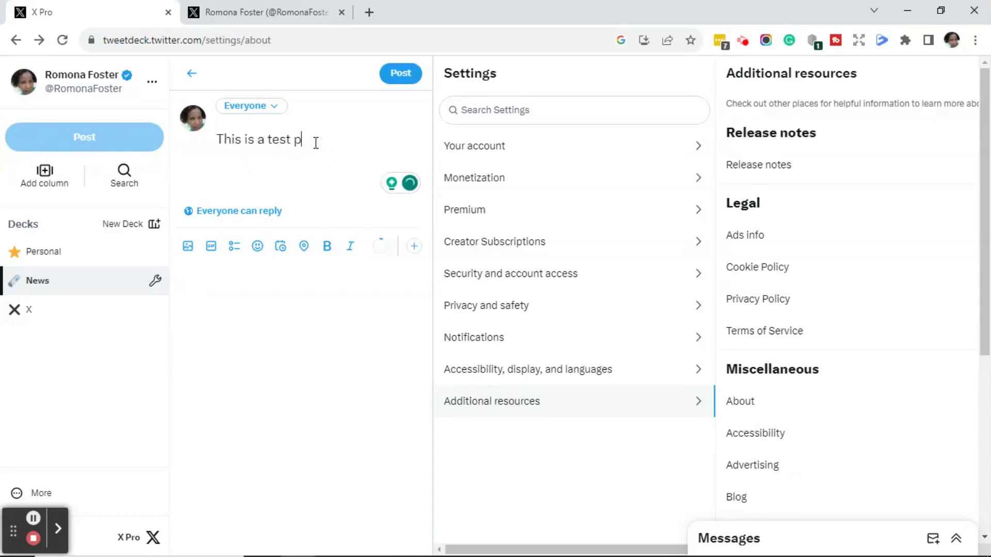
{"action": "type", "text": "ost from X Pro"}
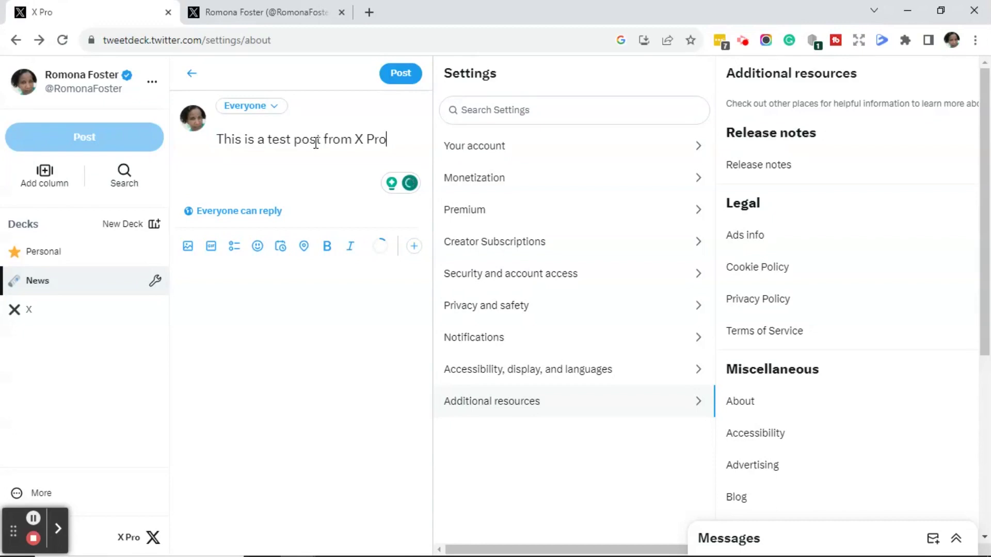
{"action": "type", "text": "!"}
- Search the GIF library for "x", attach the turquoise X logo GIF to the post and preview its animation
{"action": "left_click", "coordinate": [211, 247]}
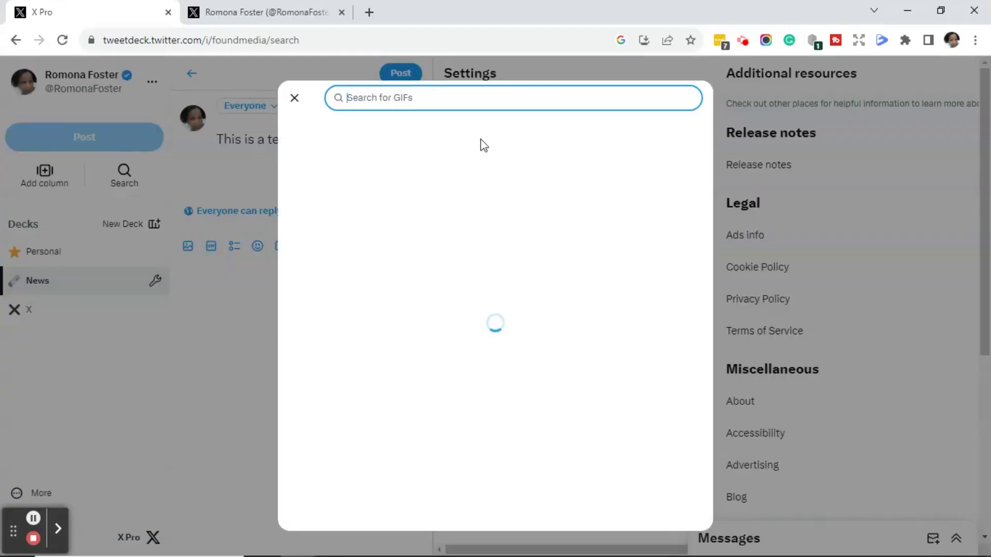
{"action": "type", "text": "x"}
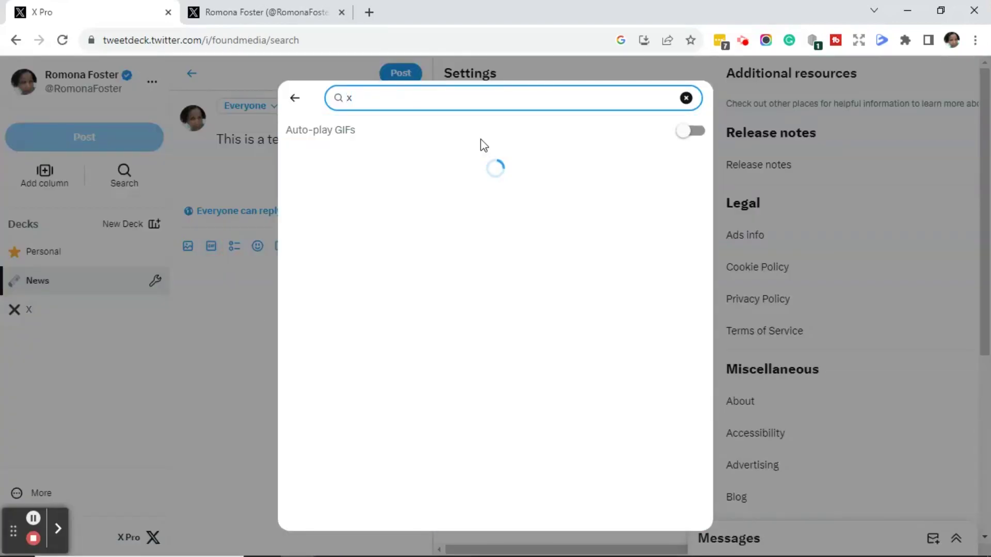
{"action": "left_click", "coordinate": [338, 413]}
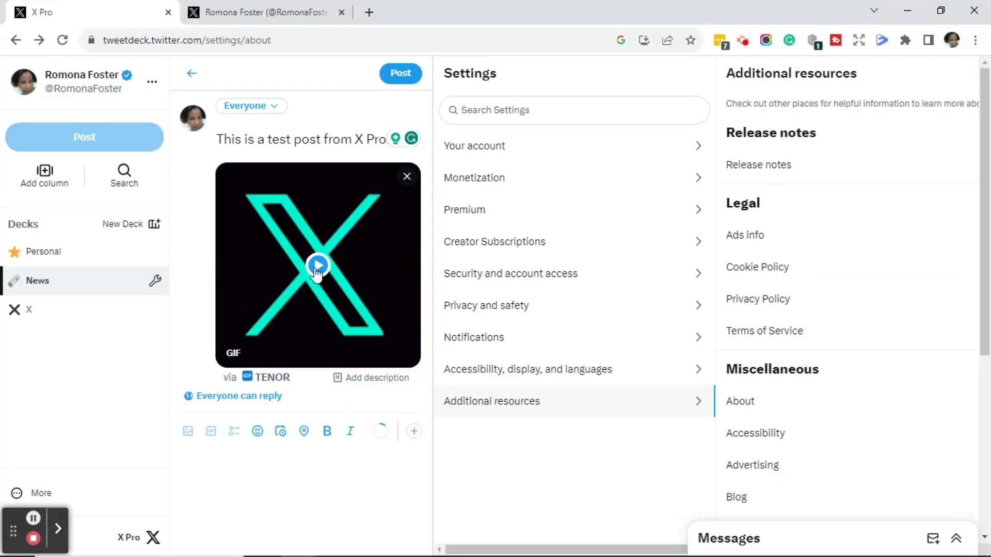
{"action": "left_click", "coordinate": [318, 265]}
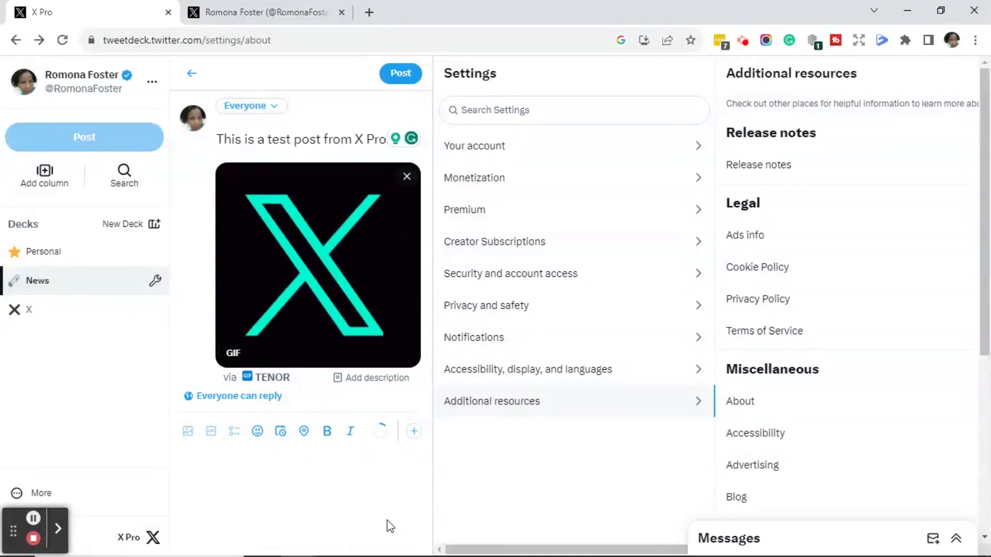
- Publish the test post with its GIF and check it on the account's own profile page
{"action": "left_click", "coordinate": [399, 74]}
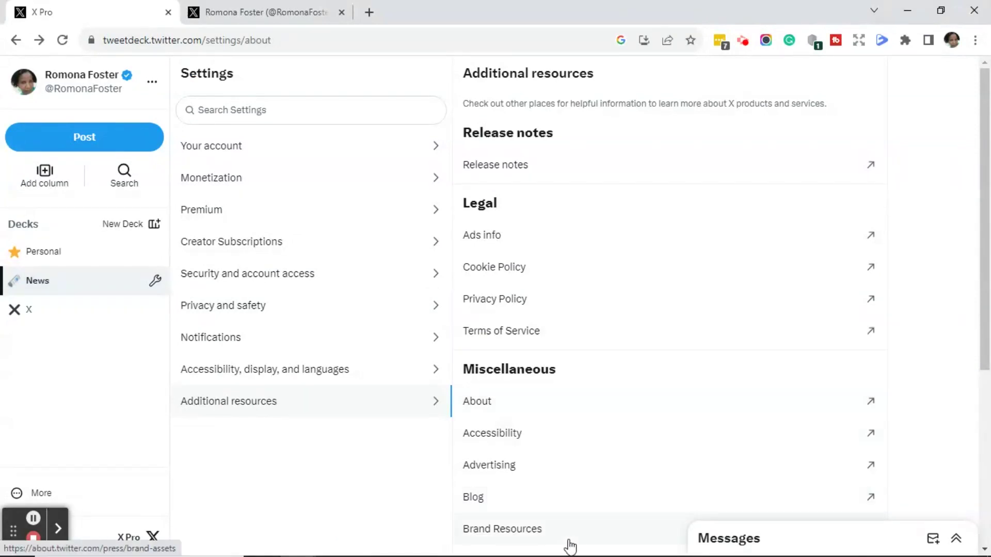
{"action": "left_click", "coordinate": [276, 7]}
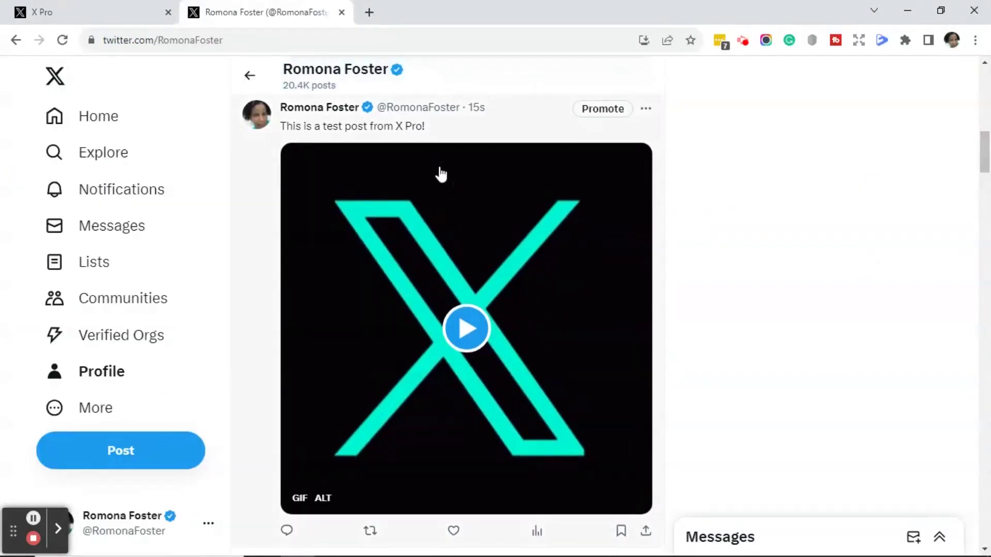
{"action": "left_click_drag", "start_coordinate": [983, 151], "coordinate": [986, 83]}
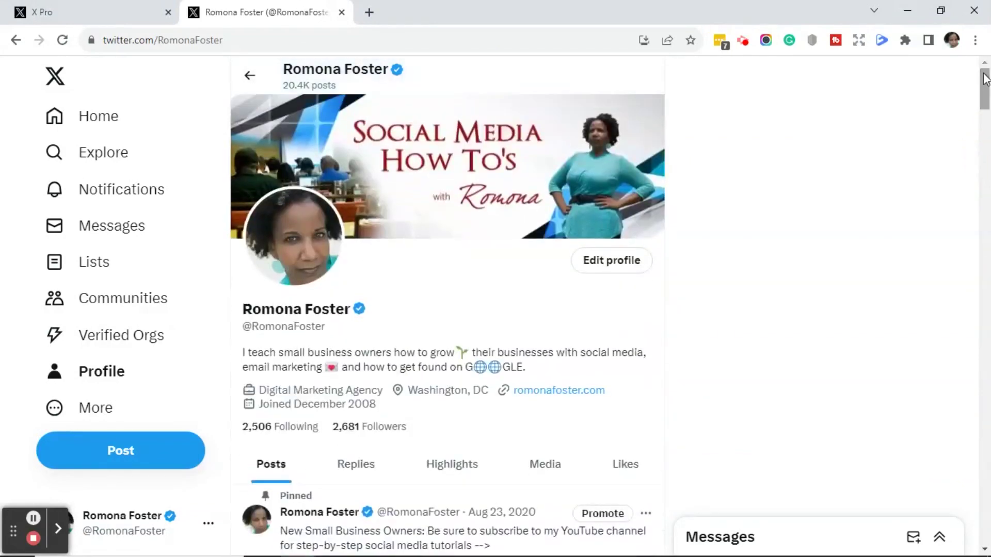